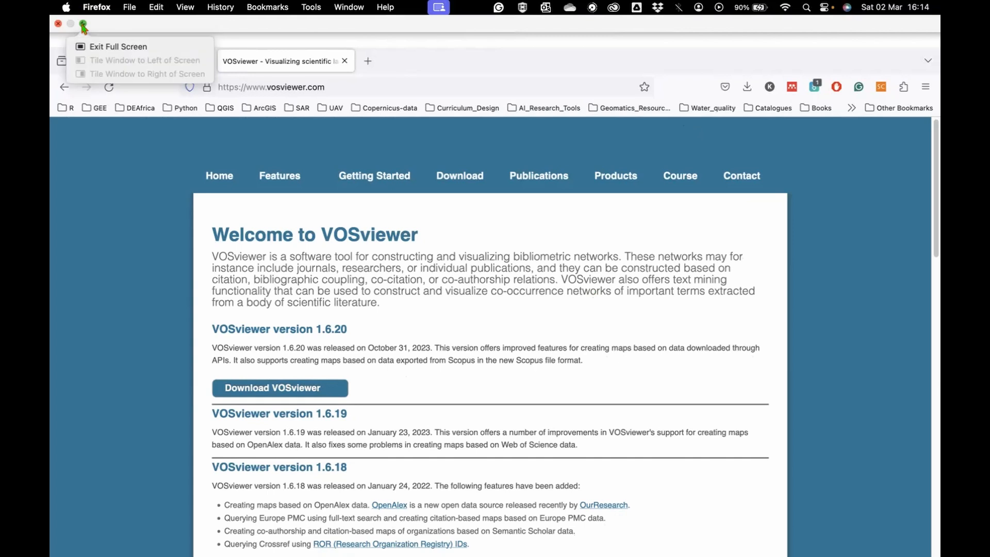
- Switch to VOSviewer and start a new map based on bibliographic data read from bibliographic database files
click(83, 25)
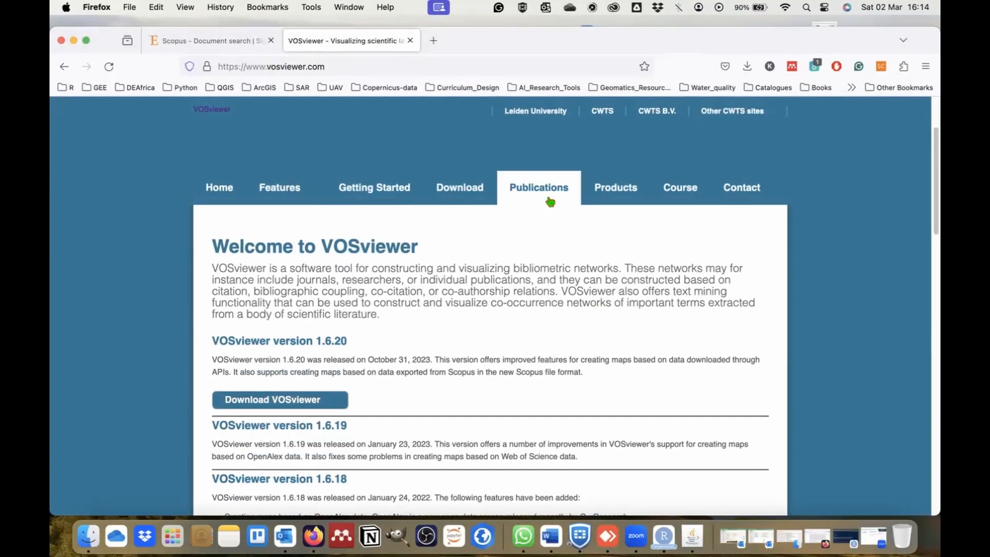
click(691, 537)
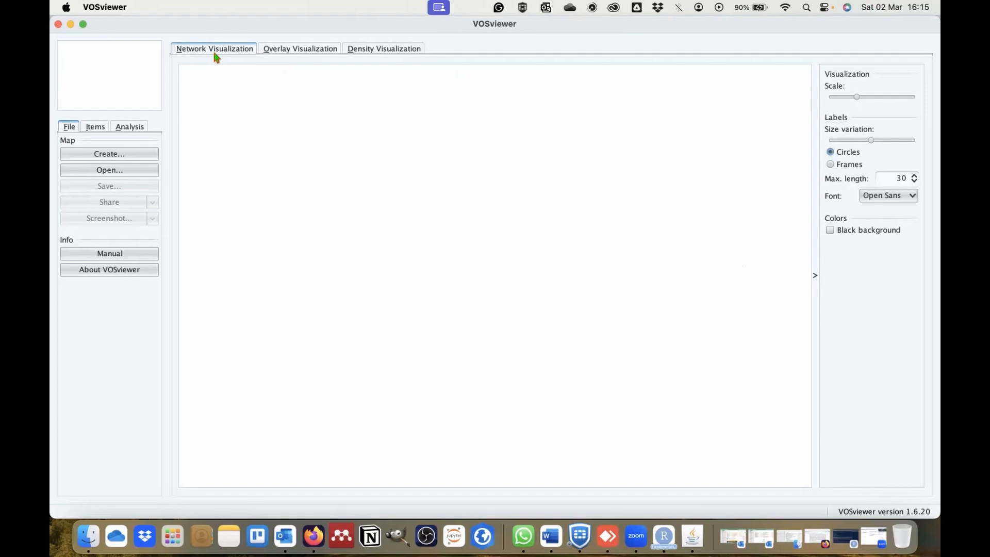
click(97, 157)
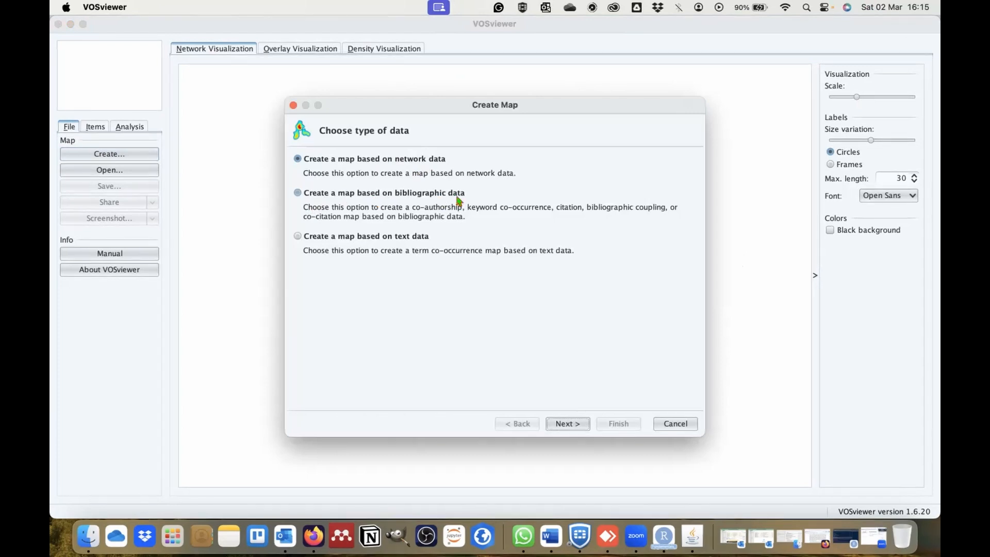
click(298, 194)
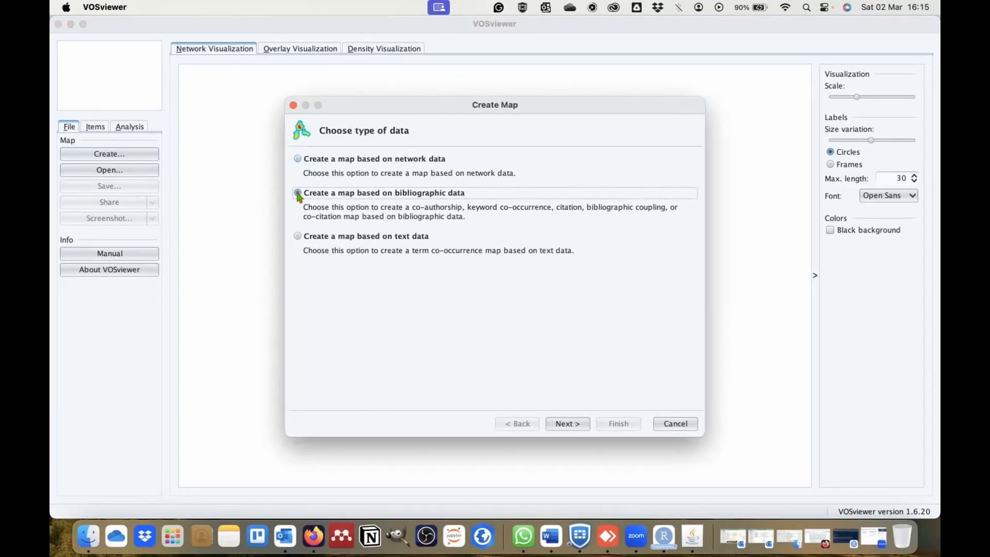
click(574, 424)
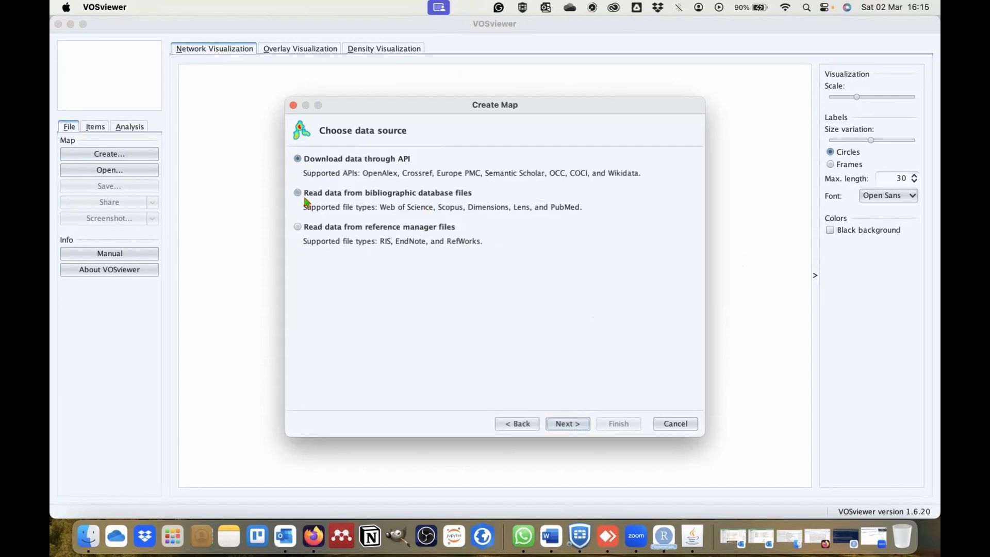
click(380, 196)
click(569, 422)
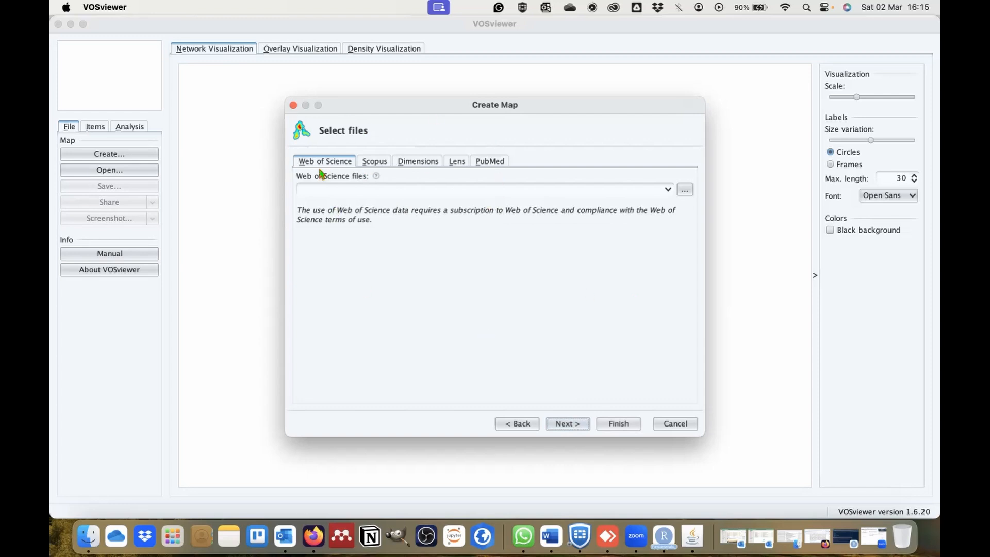
- Load scopus_1.csv from the Downloads folder as the Scopus file for the map
click(372, 163)
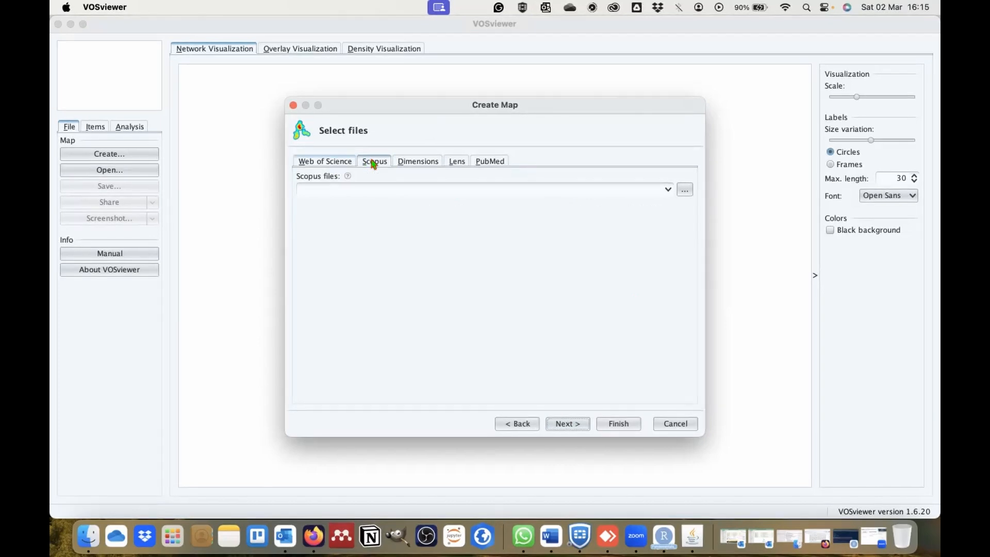
click(685, 191)
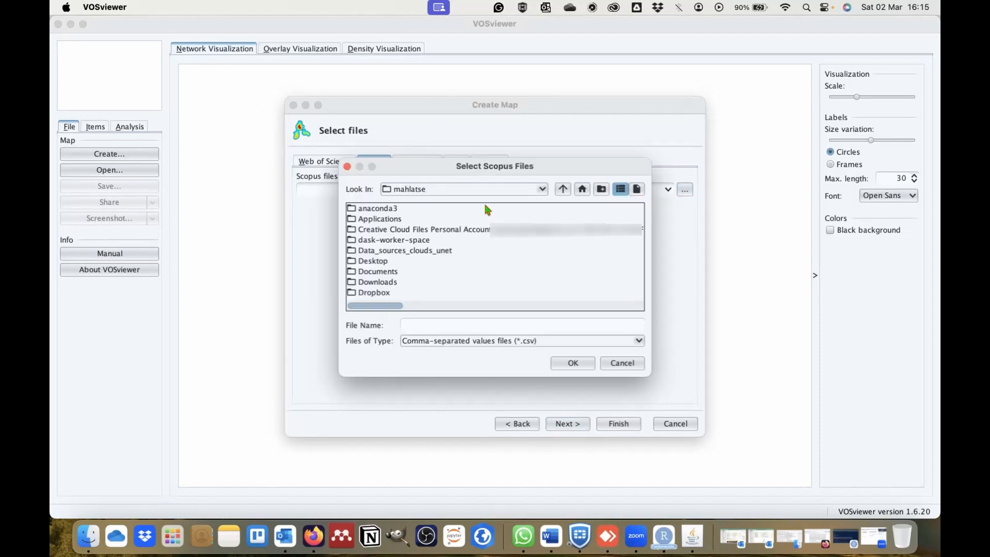
click(379, 281)
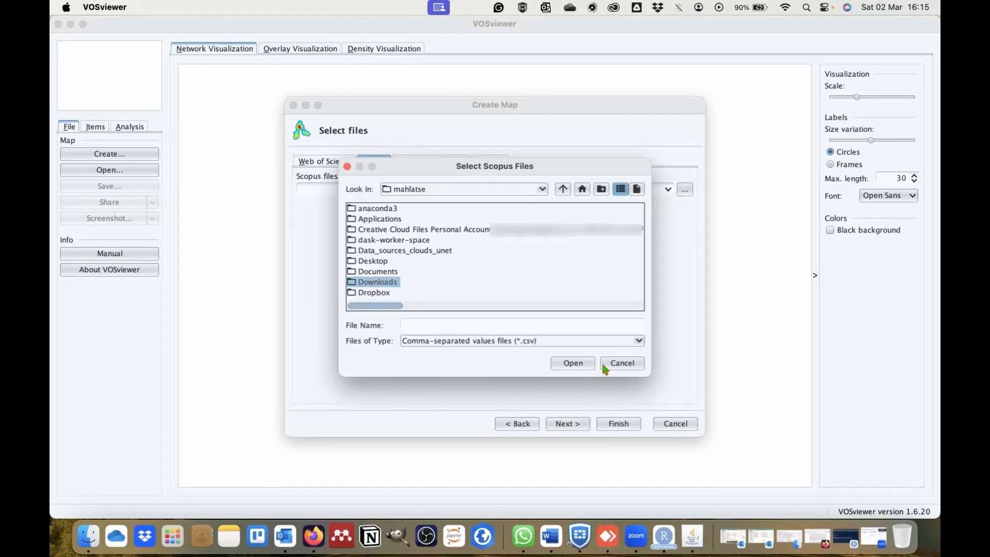
click(562, 367)
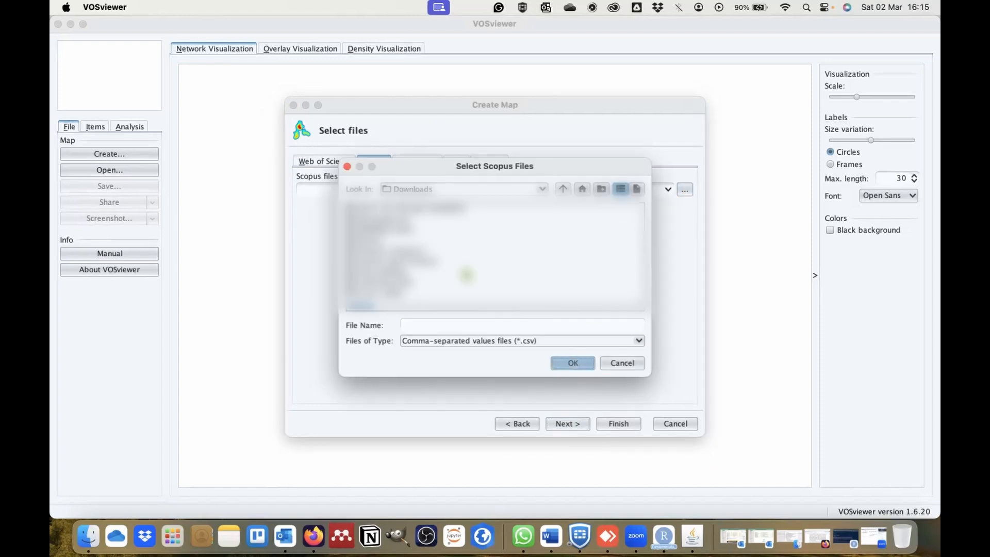
scroll(466, 276, right, 5)
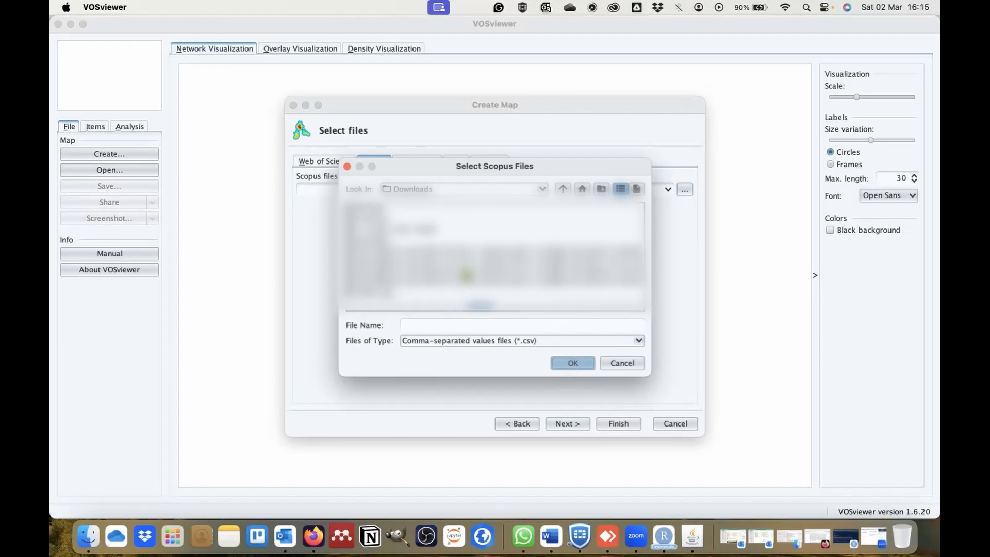
scroll(466, 275, right, 10)
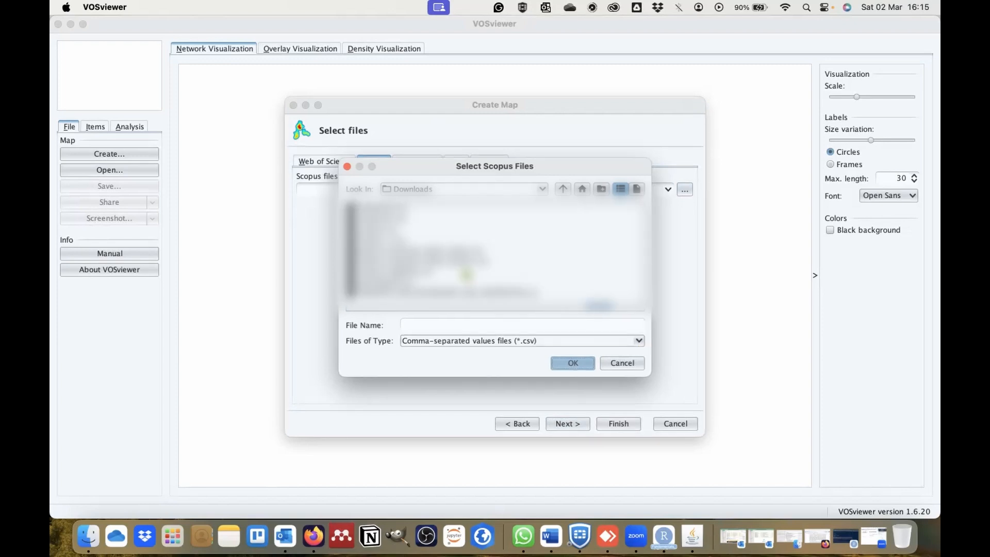
click(384, 240)
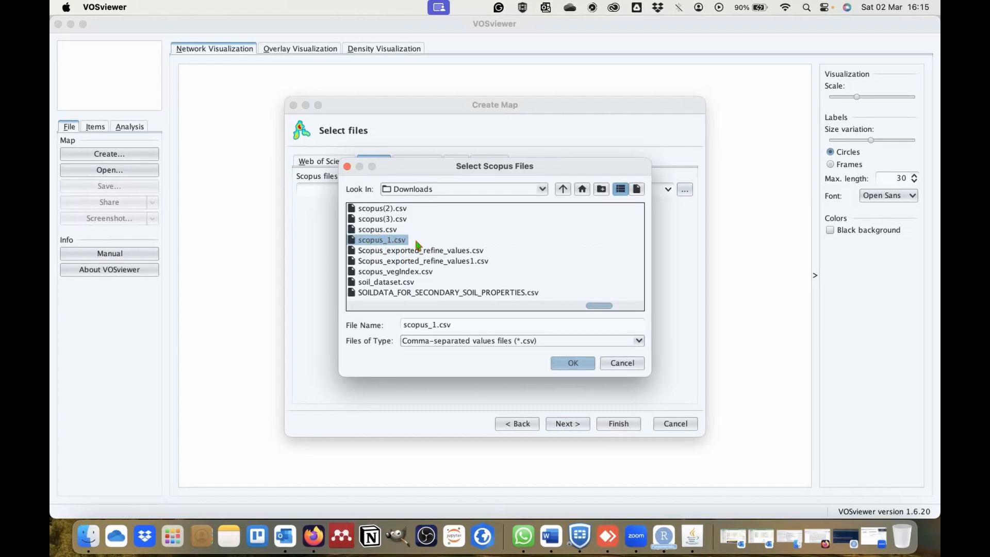
click(573, 363)
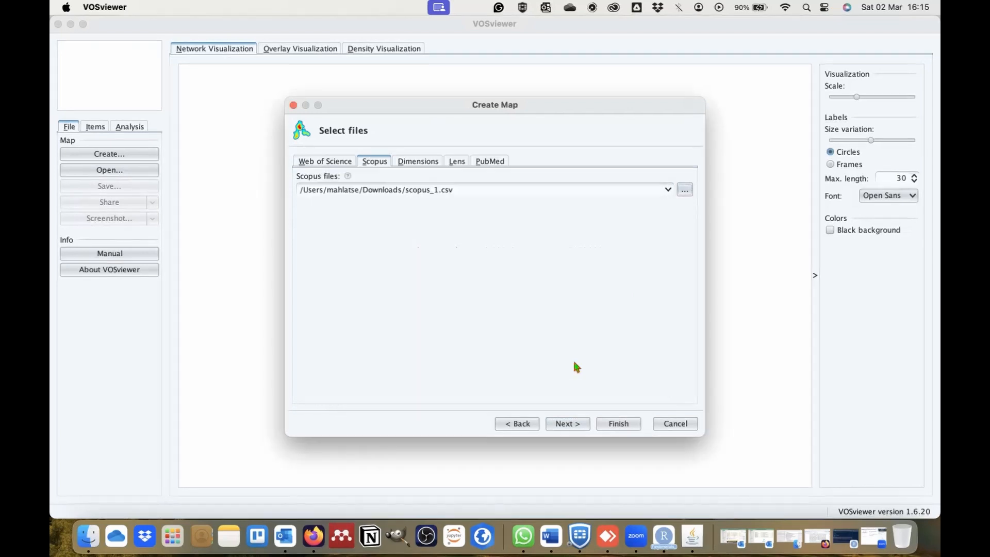
click(576, 426)
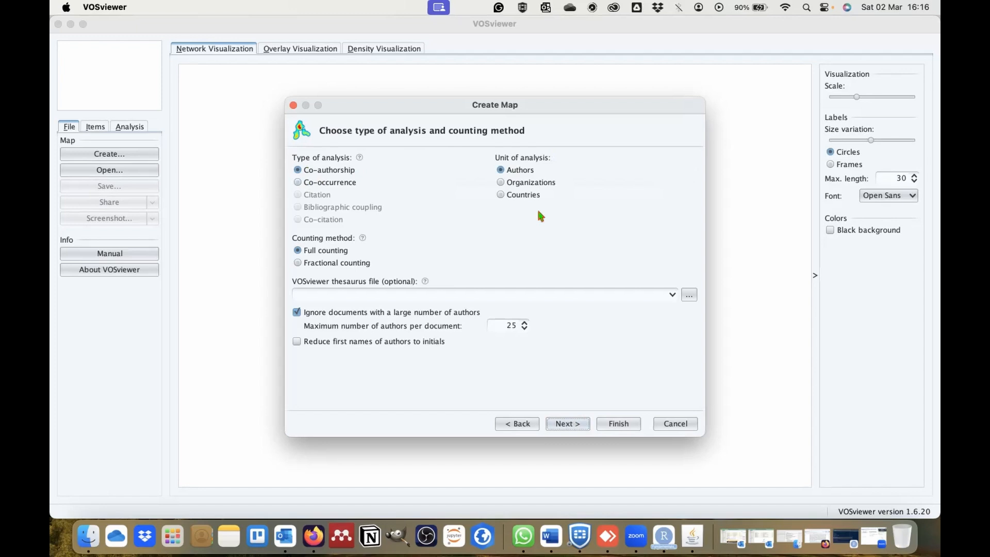
- Choose co-occurrence of all keywords with full counting, accept the default thresholds and proceed to the keyword verification list
click(312, 187)
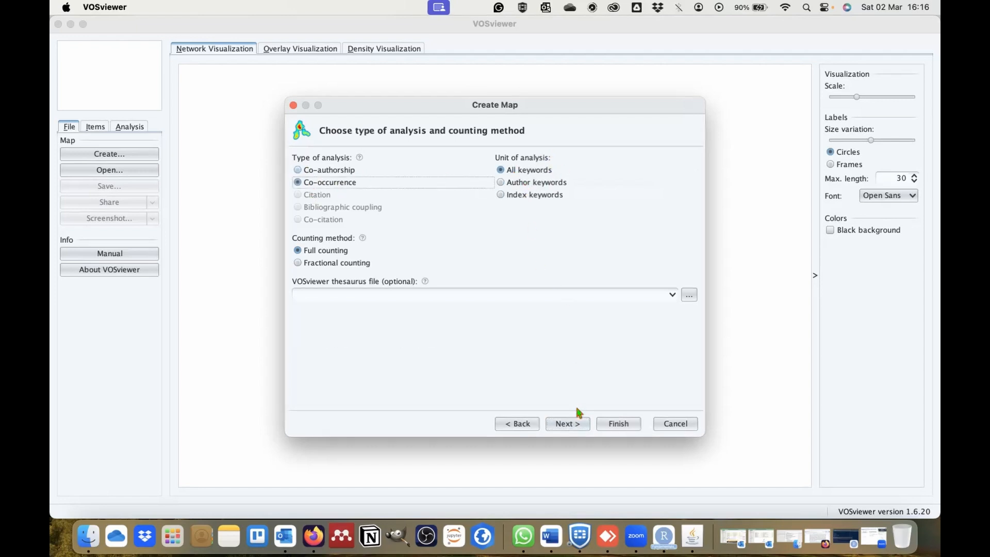
click(575, 424)
click(572, 423)
click(572, 424)
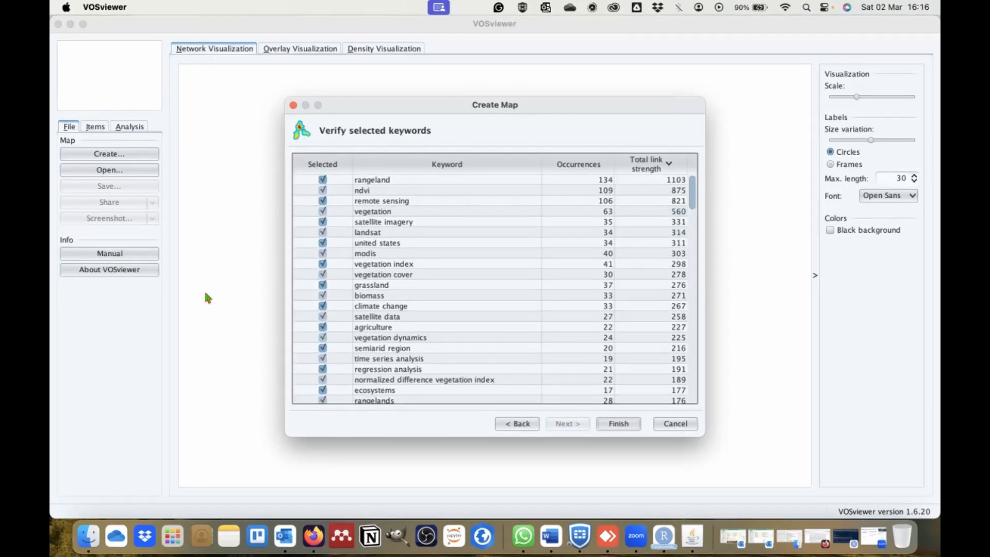
- Exclude the keywords united states, remote sensing and iran from the map's selected keywords
click(433, 287)
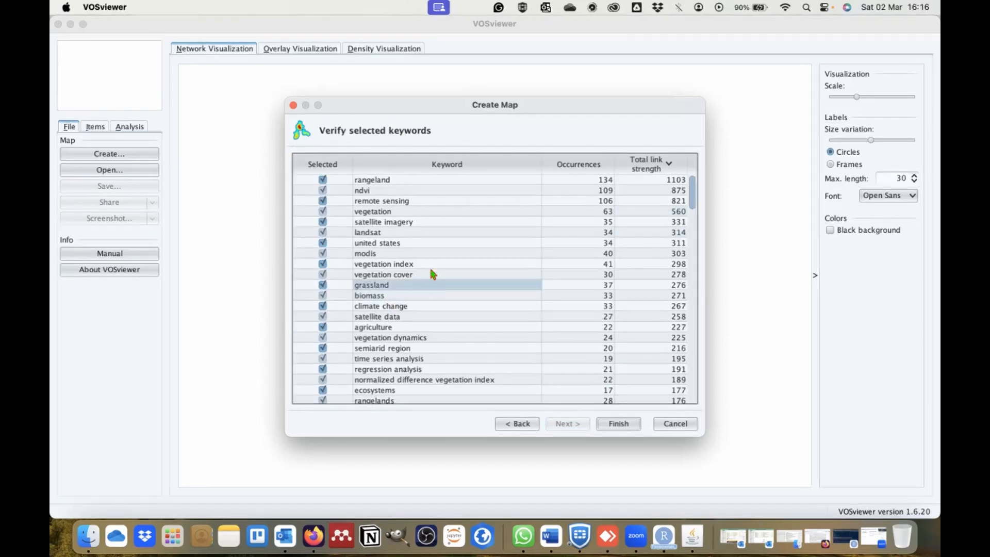
click(447, 338)
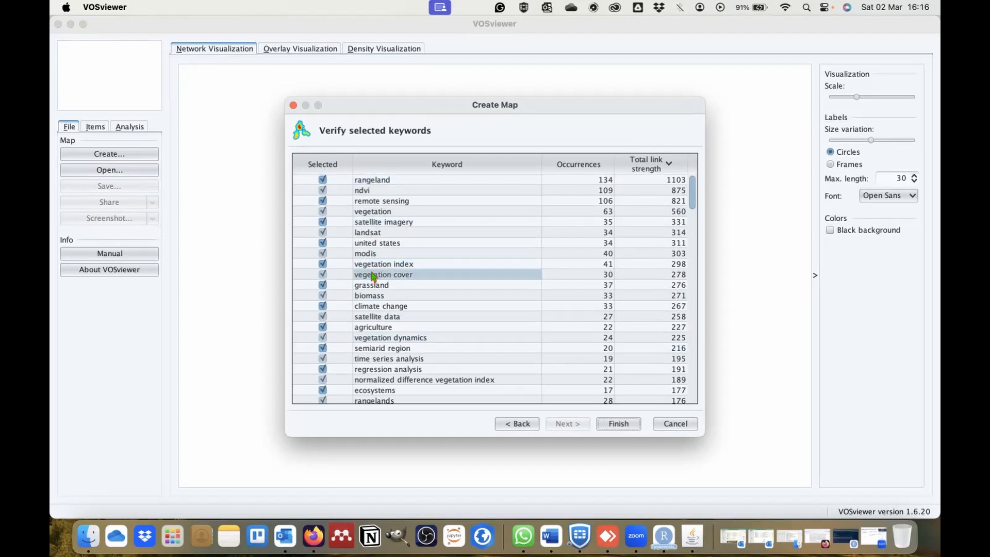
click(335, 244)
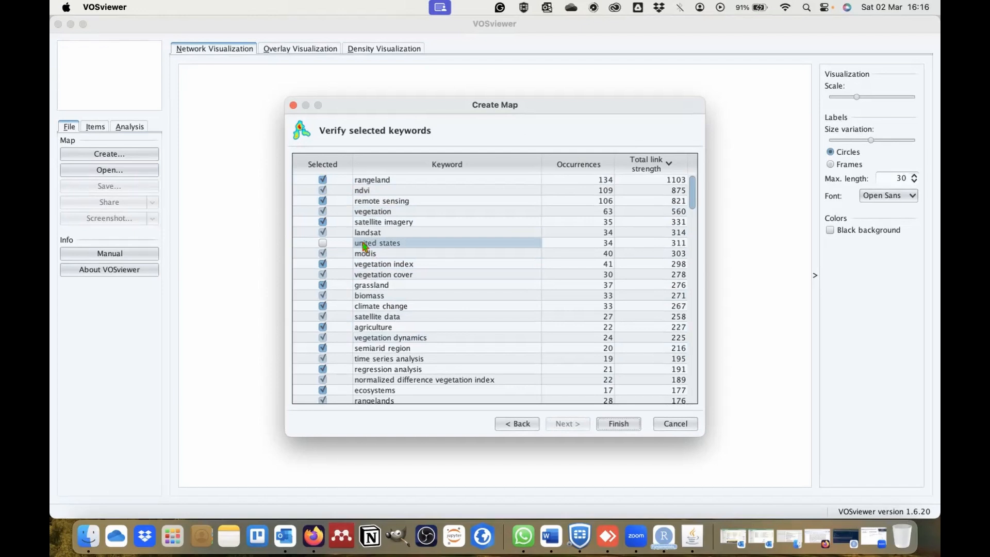
click(322, 203)
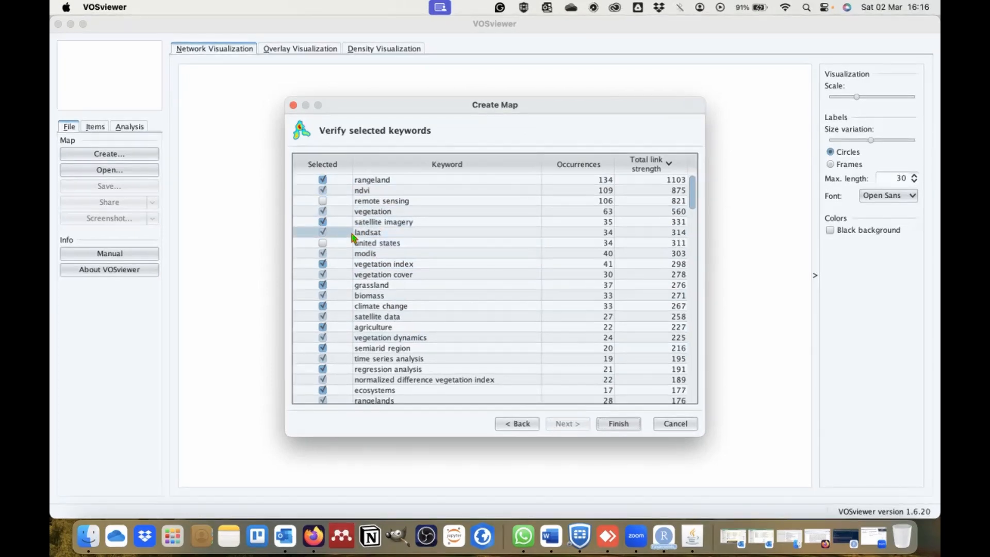
scroll(371, 339, down, 7)
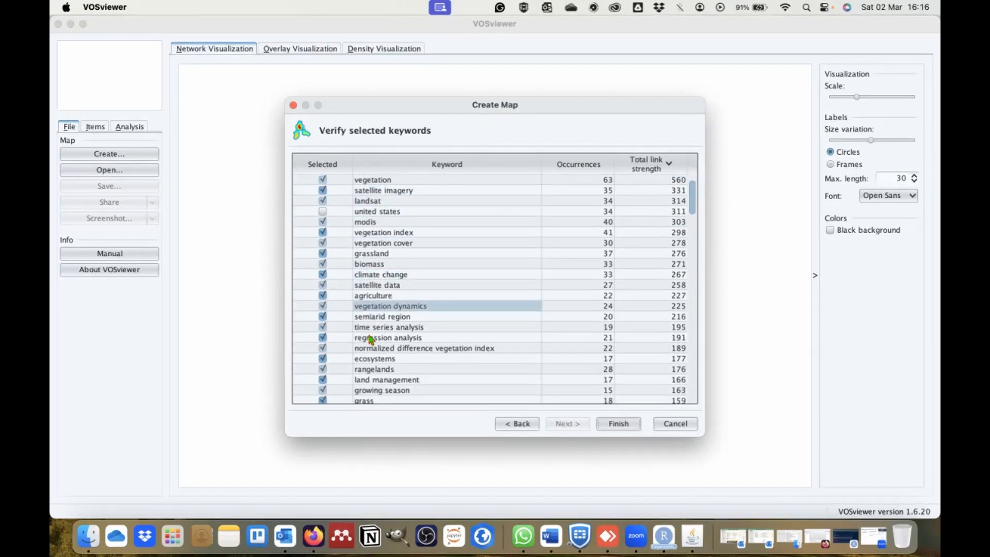
scroll(371, 340, down, 6)
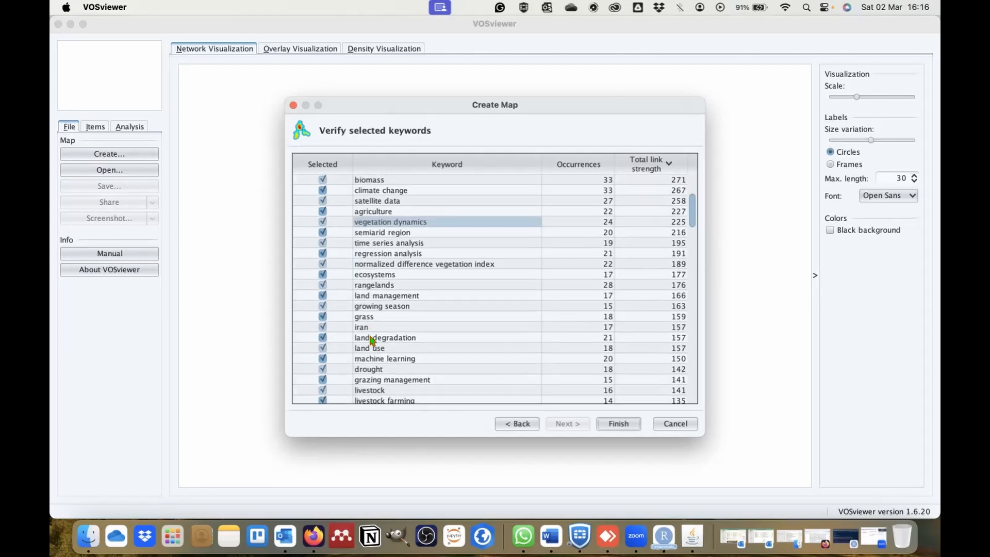
scroll(371, 340, down, 1)
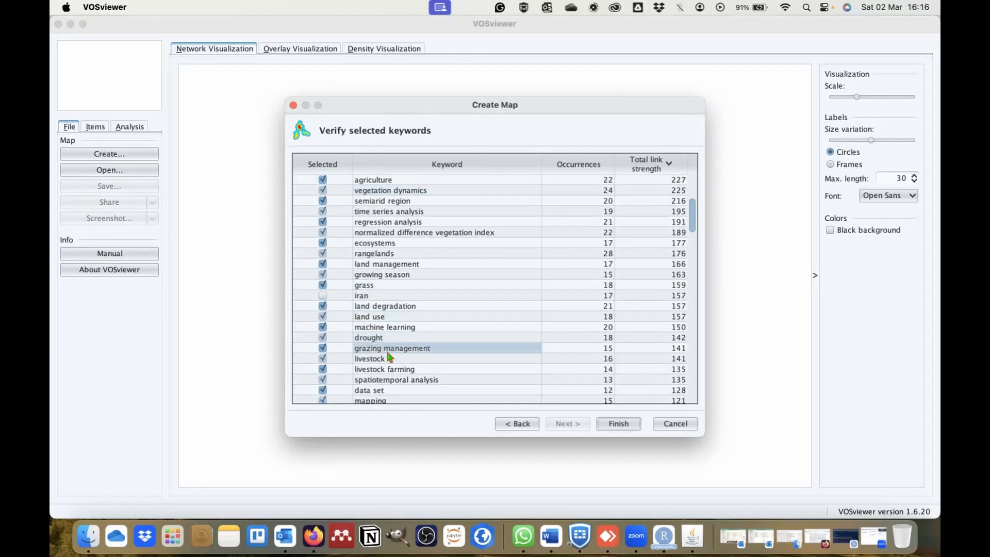
- Exclude the country keywords china and south africa from the selection
scroll(387, 356, down, 5)
scroll(389, 356, down, 7)
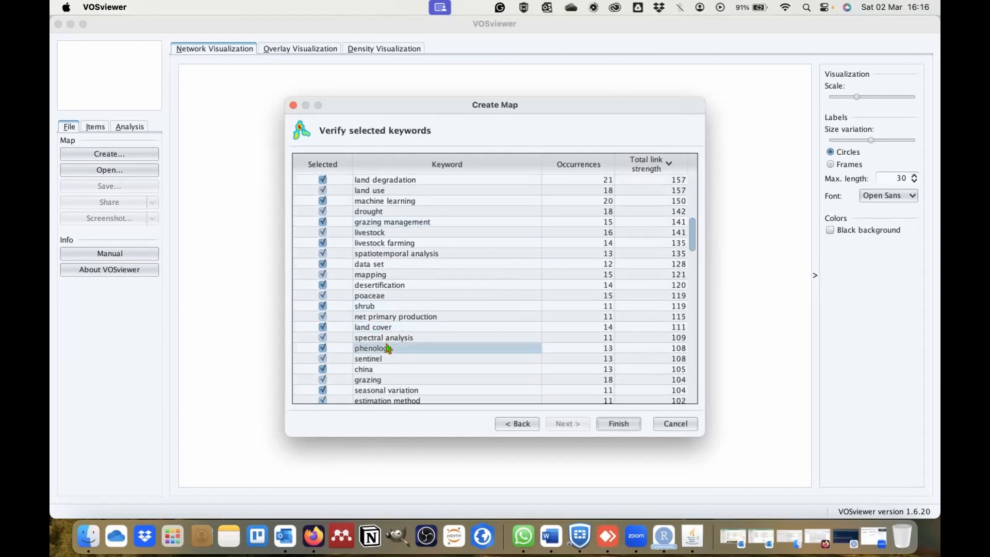
scroll(386, 347, down, 5)
click(333, 317)
scroll(391, 349, down, 8)
scroll(391, 350, down, 2)
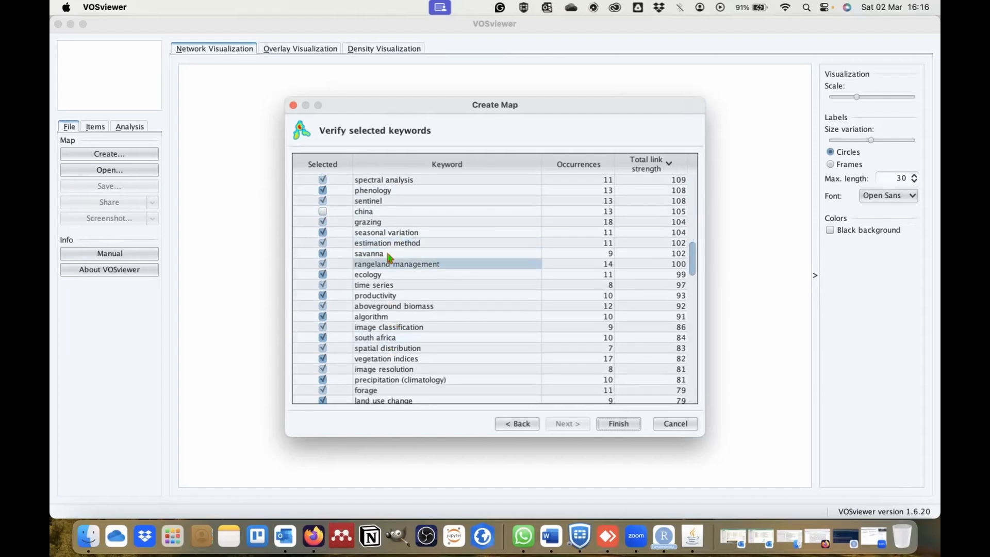
click(323, 336)
- Exclude the place-name keywords argentina and asia from the selection
scroll(459, 180, down, 14)
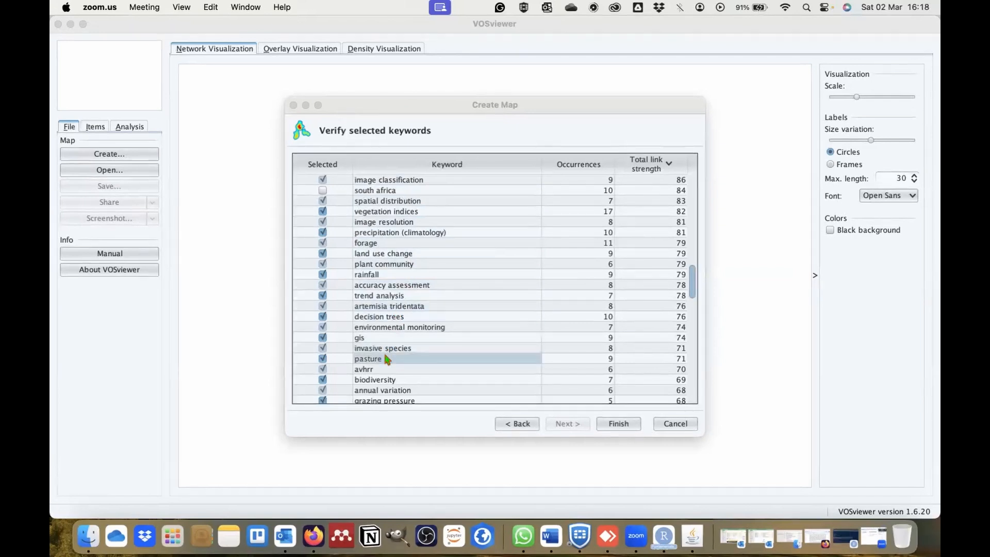
scroll(387, 360, down, 4)
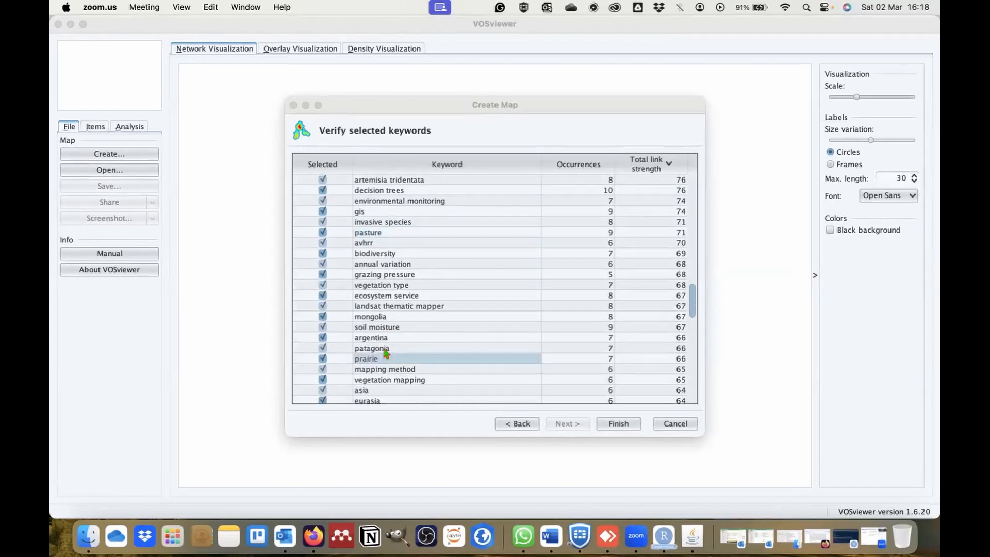
click(323, 339)
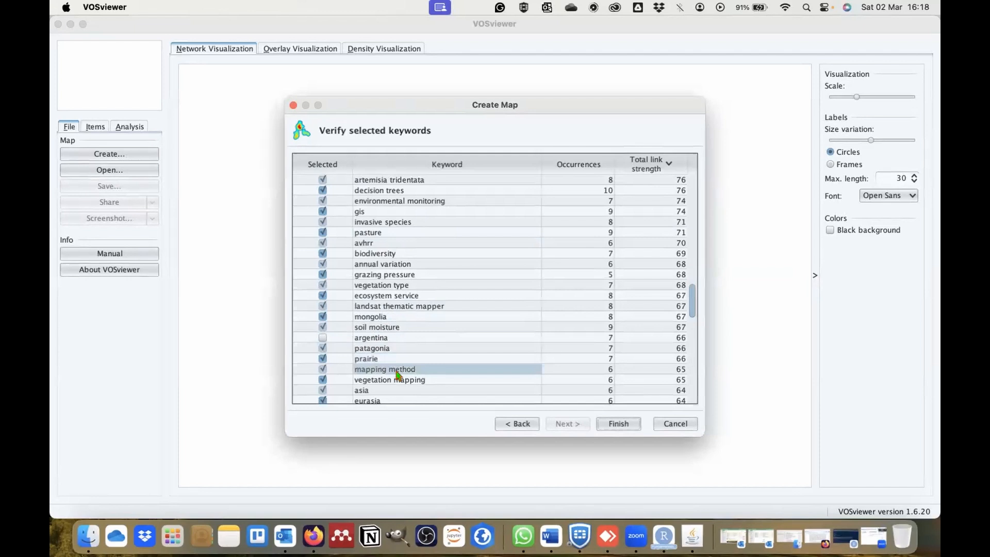
scroll(398, 375, down, 2)
scroll(397, 375, down, 2)
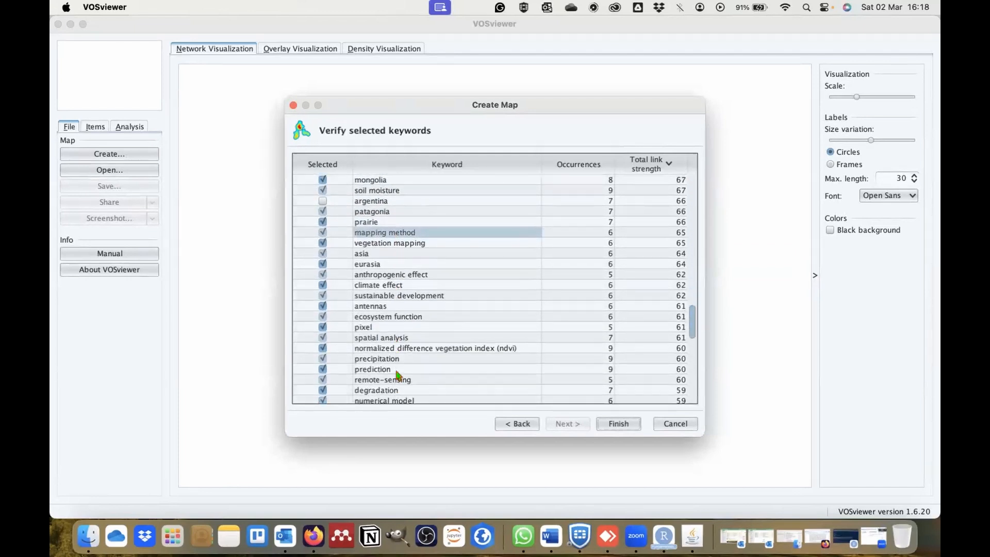
click(322, 254)
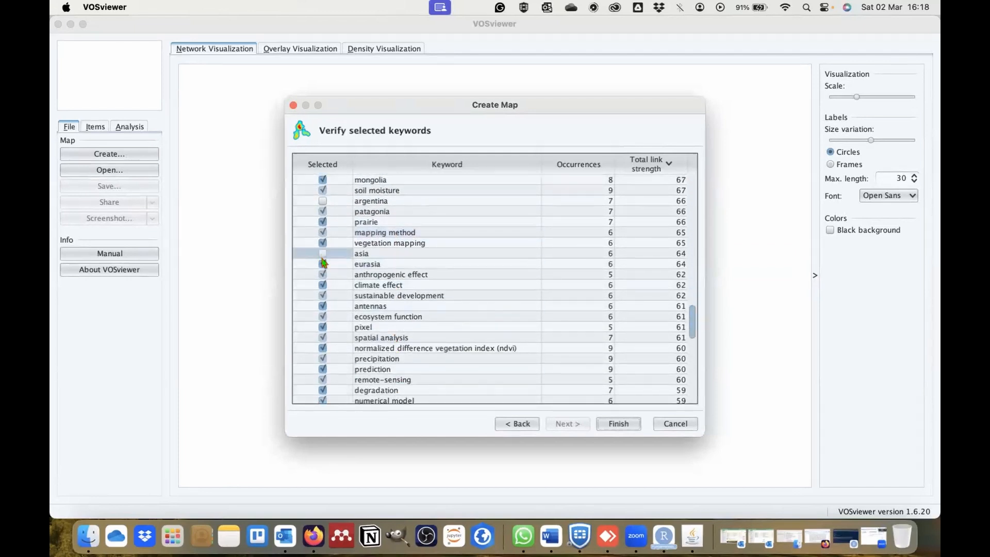
- Exclude the keyword north america from the selection
click(387, 338)
scroll(385, 342, down, 3)
scroll(384, 341, down, 2)
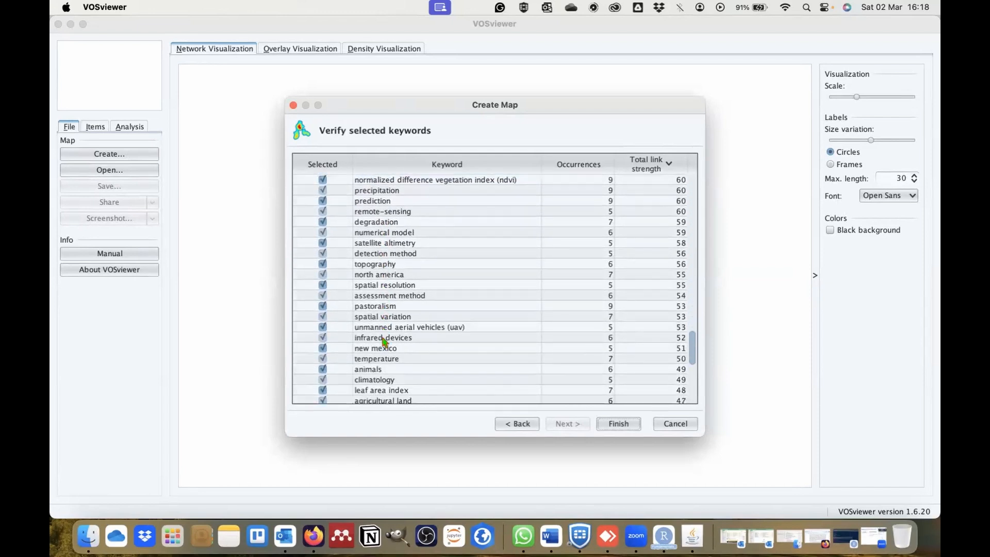
click(322, 274)
- Exclude the keyword australia from the map's selected keywords
click(375, 309)
click(376, 347)
scroll(377, 350, down, 3)
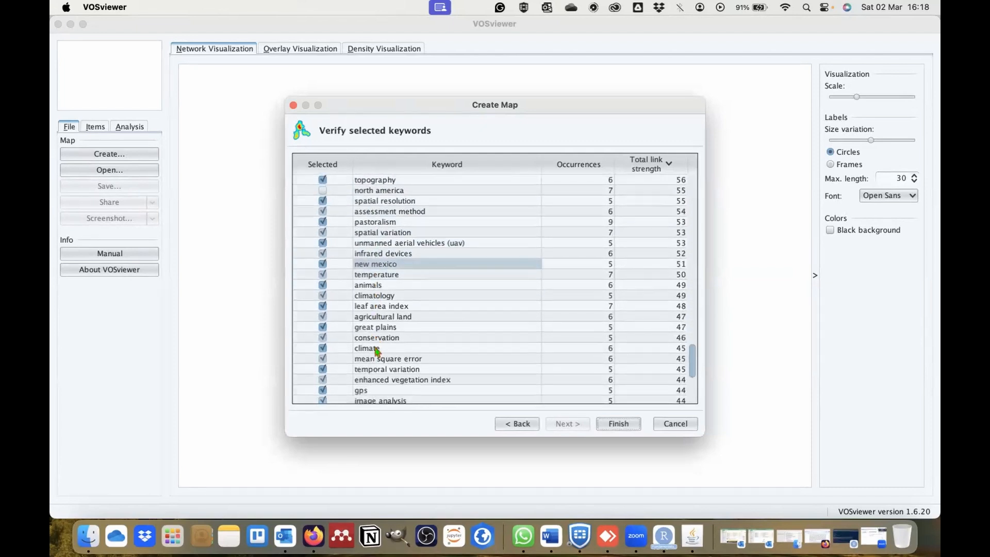
scroll(376, 351, down, 1)
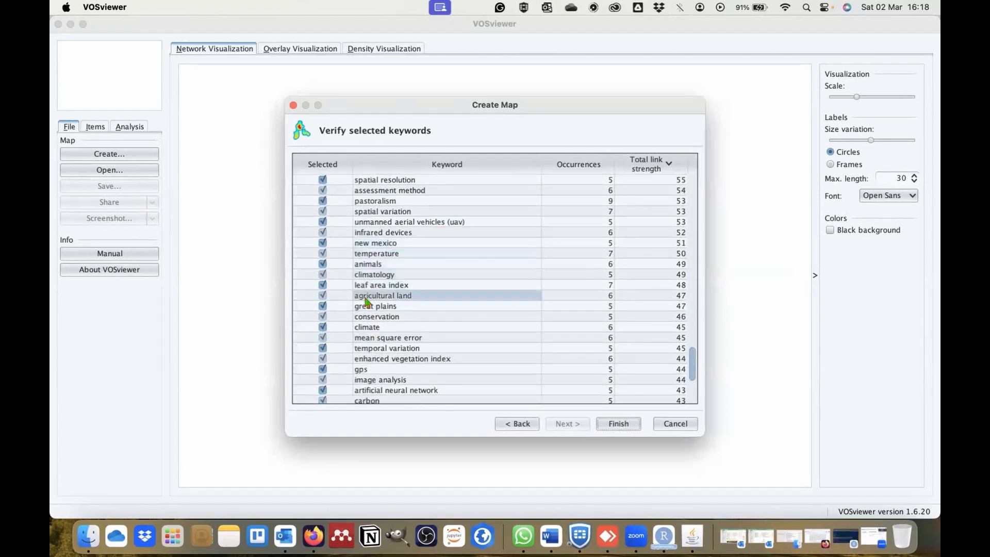
scroll(364, 338, down, 1)
scroll(364, 340, down, 4)
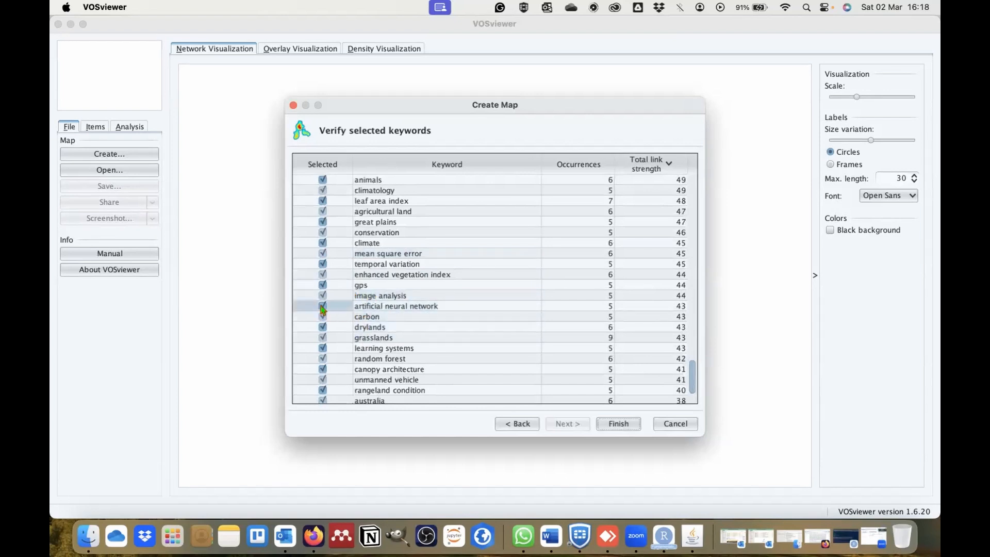
scroll(375, 370, down, 3)
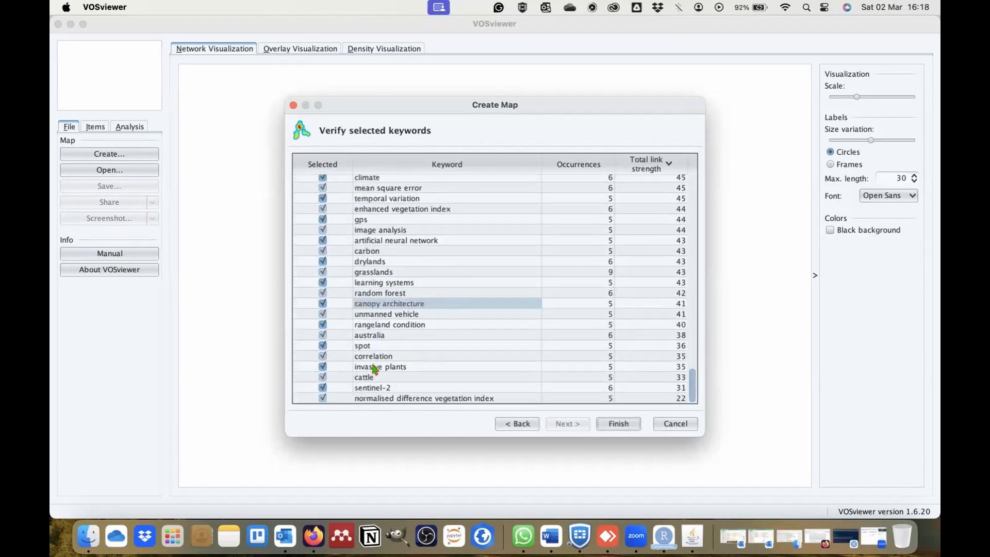
click(322, 336)
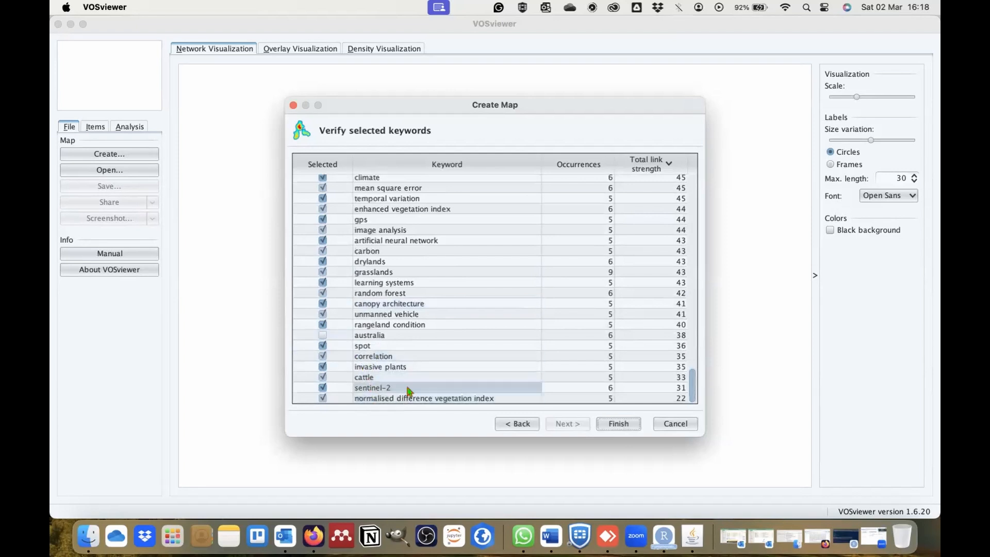
- Recheck the keyword selection from the start of the list and generate the co-occurrence map
scroll(434, 347, up, 15)
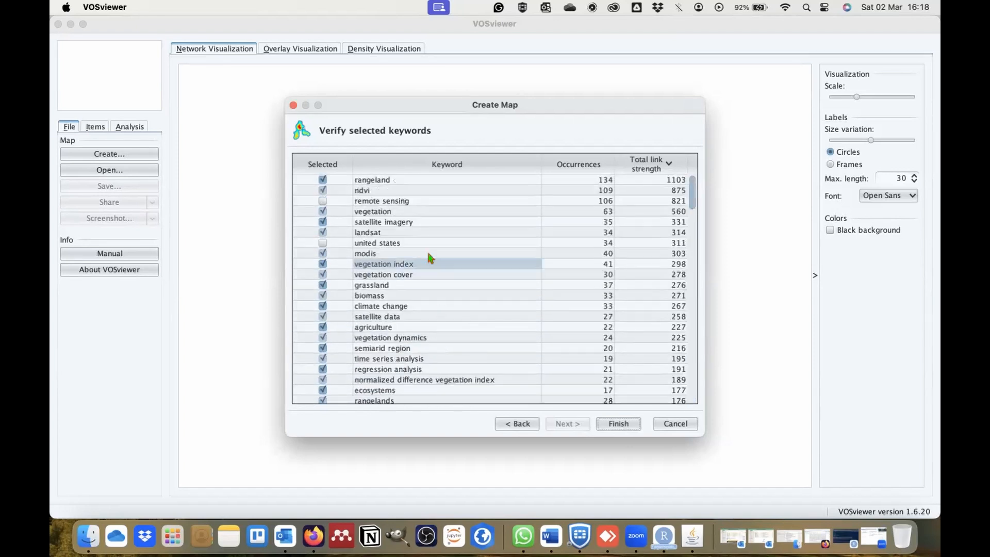
scroll(379, 343, down, 5)
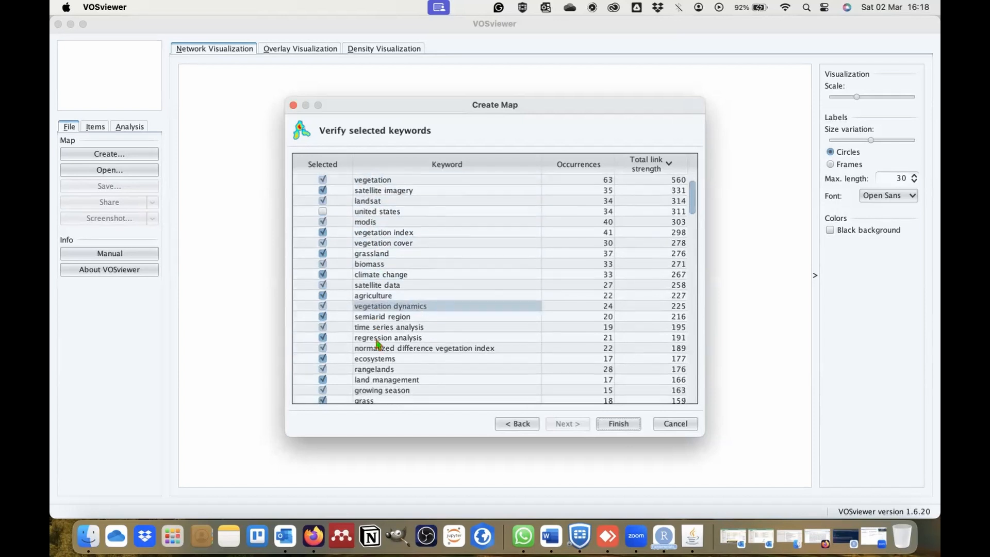
scroll(379, 343, down, 3)
scroll(378, 343, down, 3)
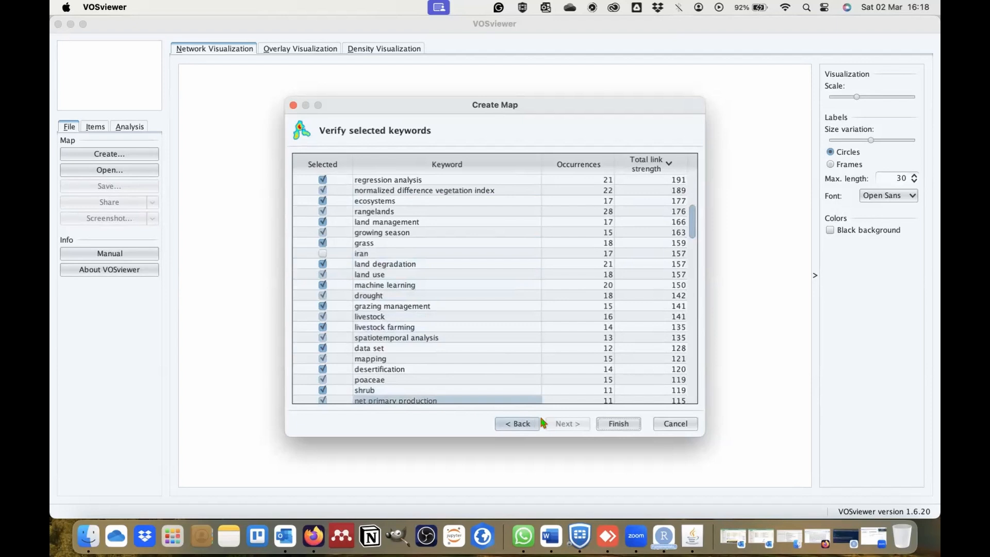
click(619, 423)
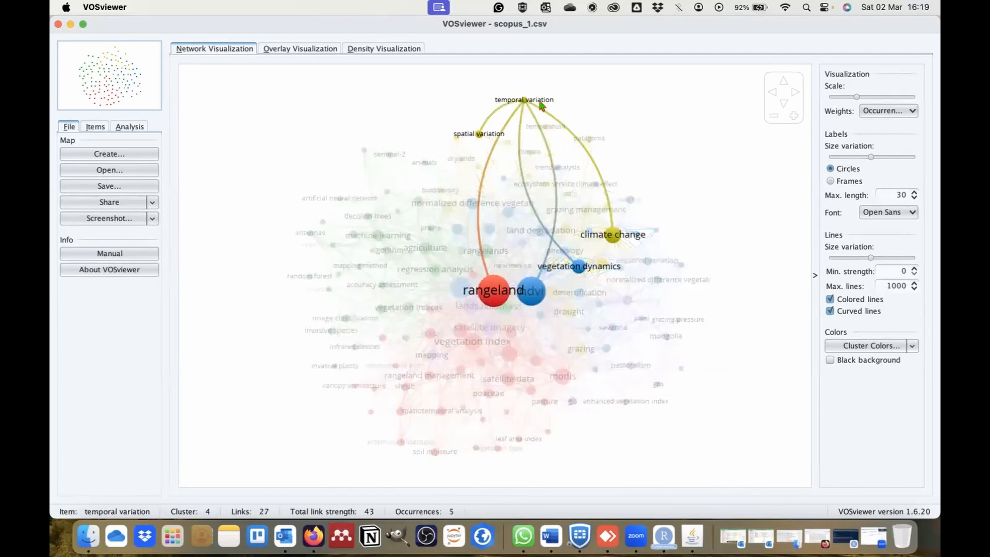
- Examine the map's item list cluster by cluster, from Cluster 1 through Cluster 5
click(87, 129)
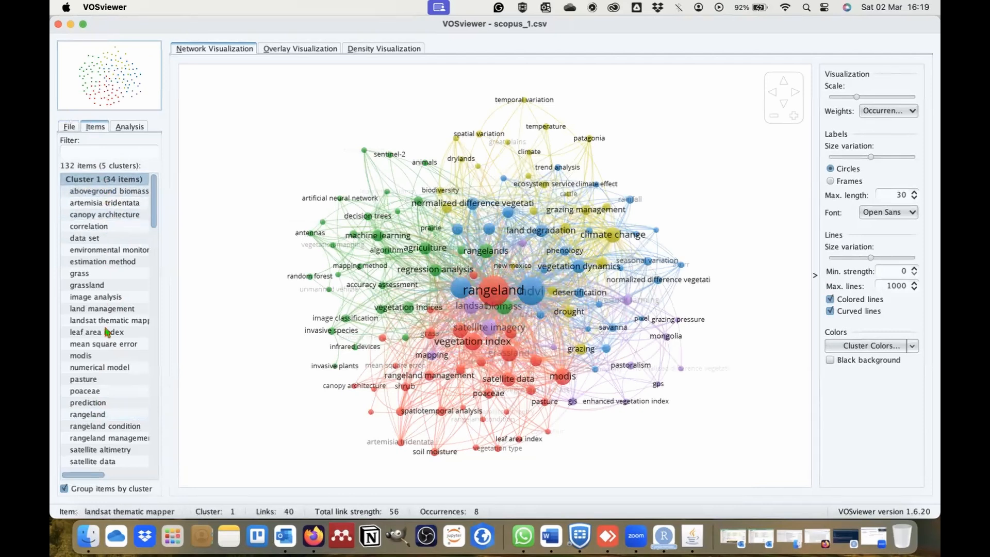
scroll(107, 438, down, 5)
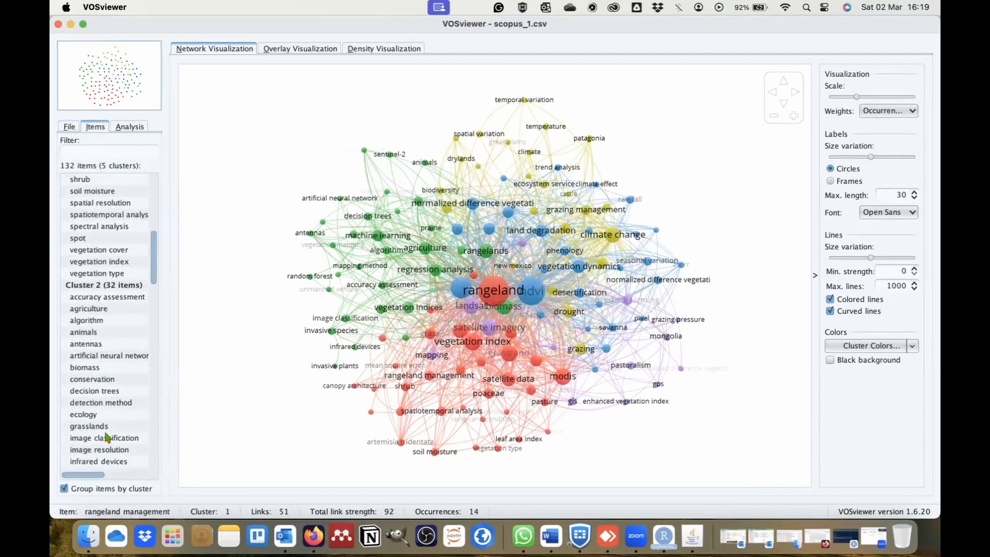
scroll(106, 438, down, 2)
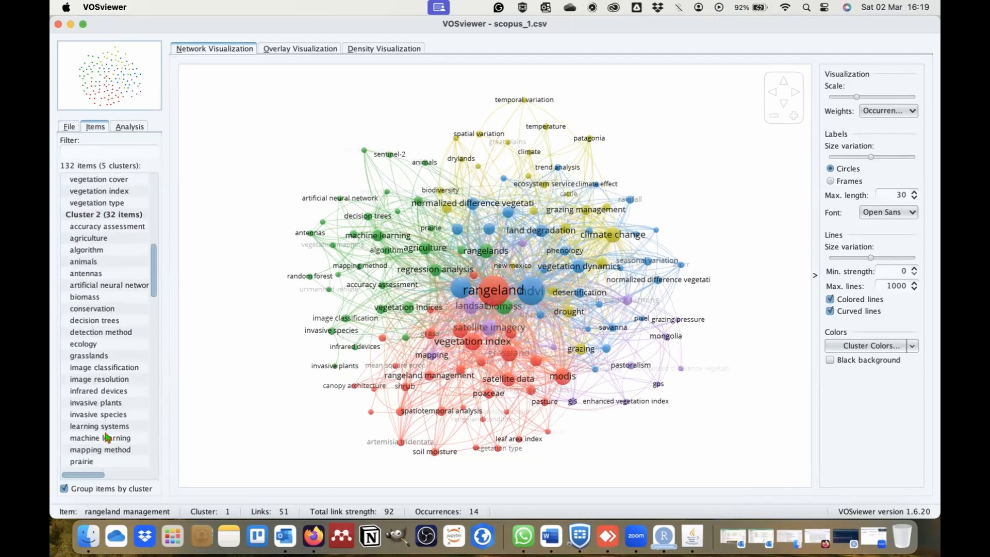
scroll(107, 438, down, 2)
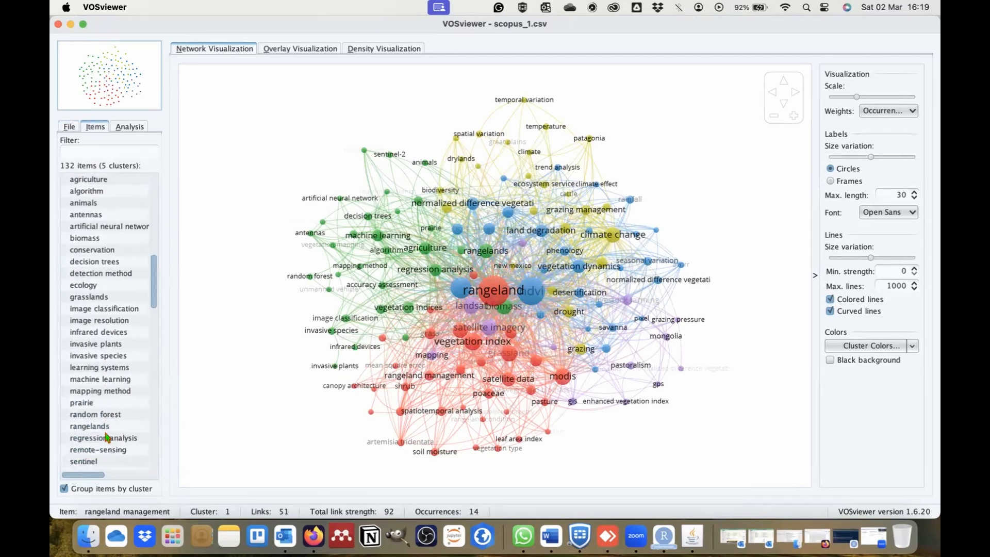
scroll(106, 438, down, 10)
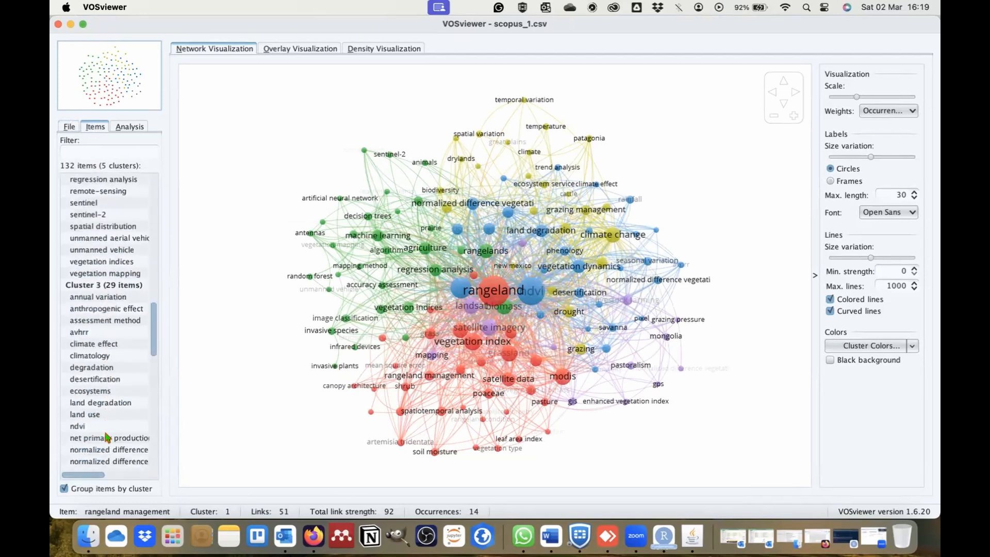
scroll(107, 438, down, 12)
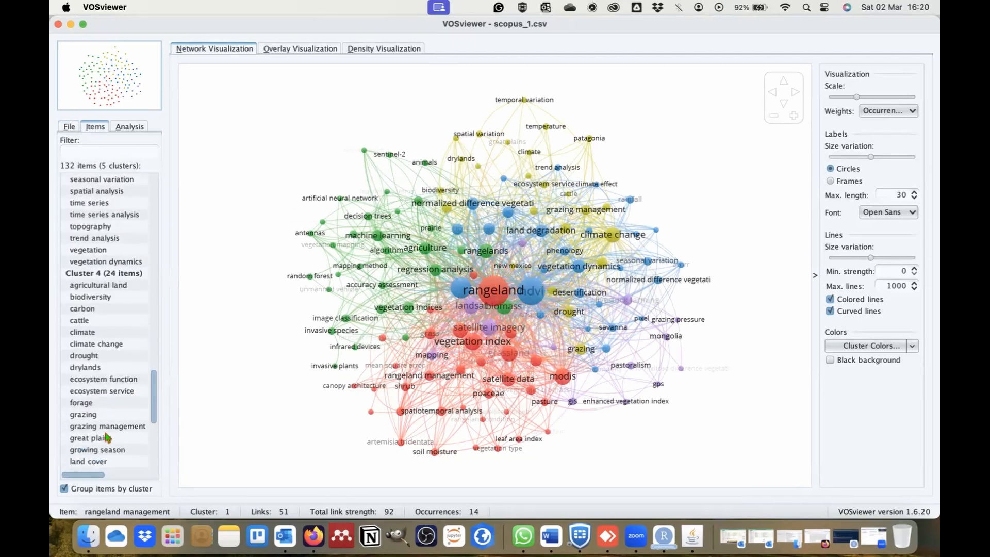
scroll(107, 438, down, 4)
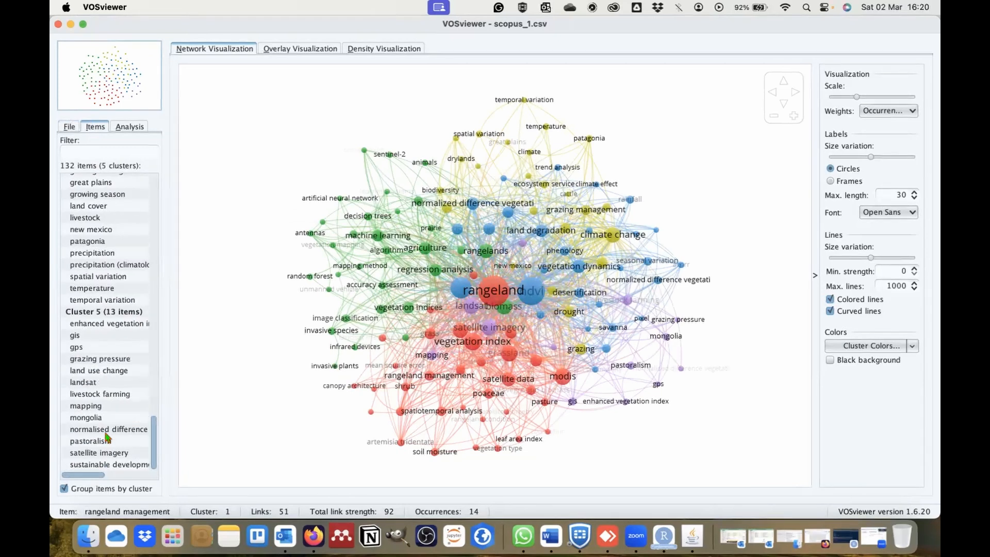
scroll(107, 438, up, 20)
scroll(107, 438, up, 5)
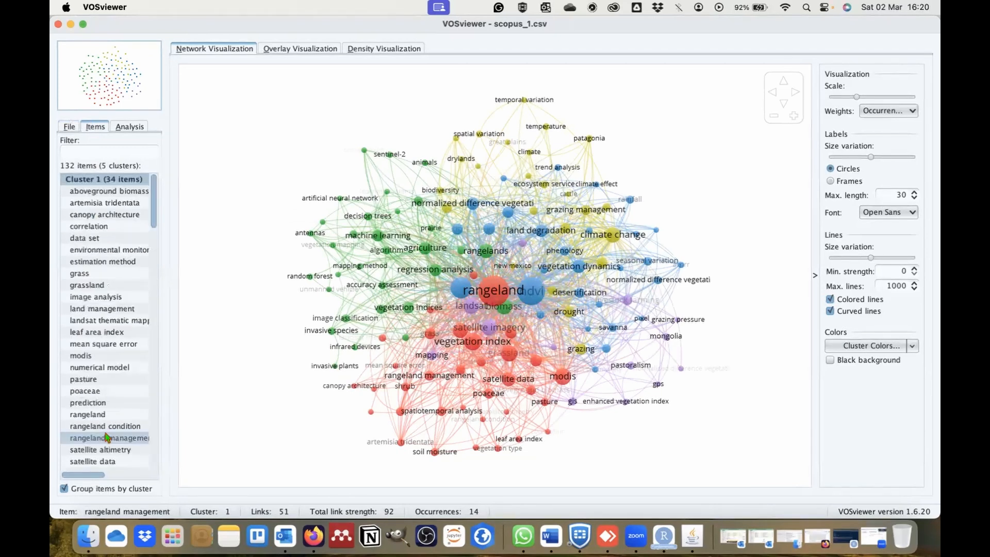
click(105, 180)
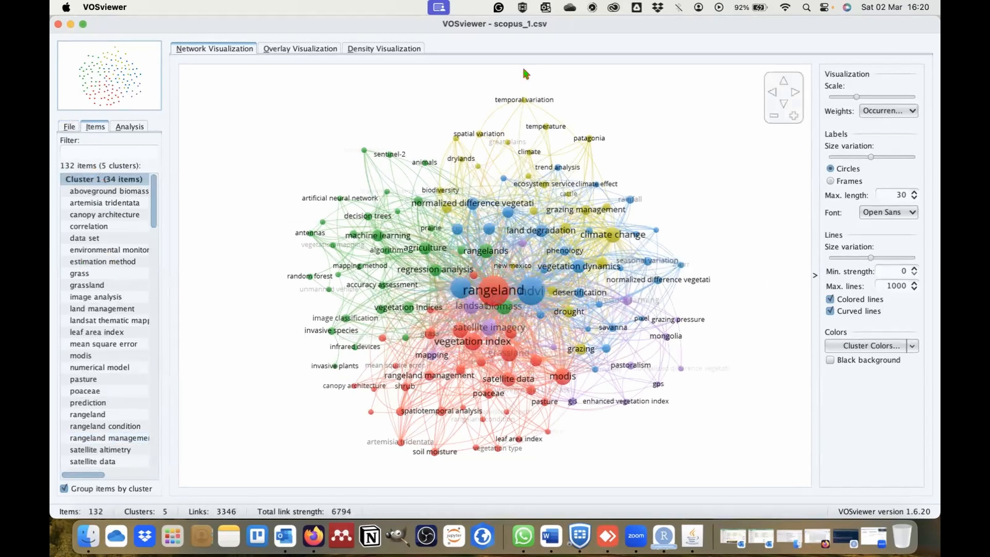
- Show the overlay visualization and set the minimum score of its color range to 2003
click(298, 51)
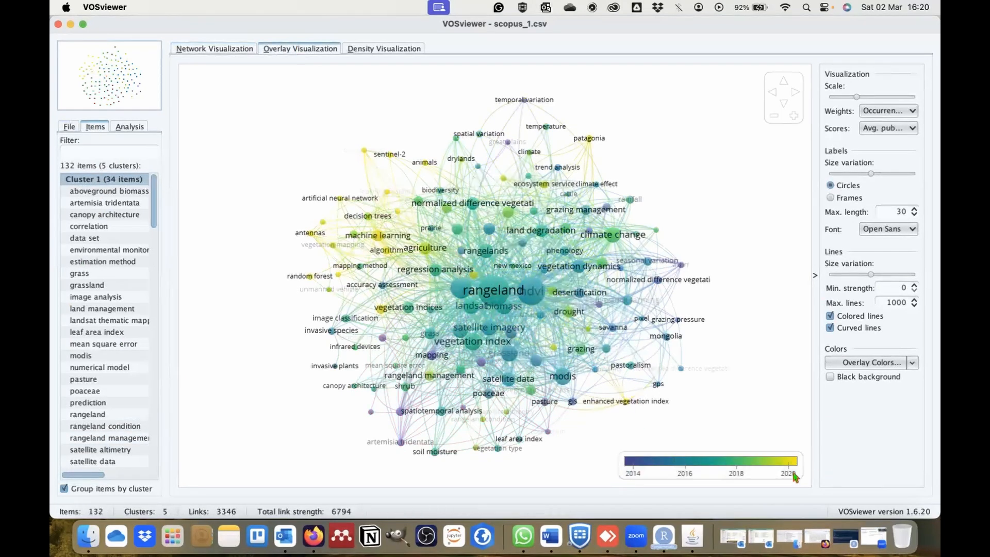
click(631, 472)
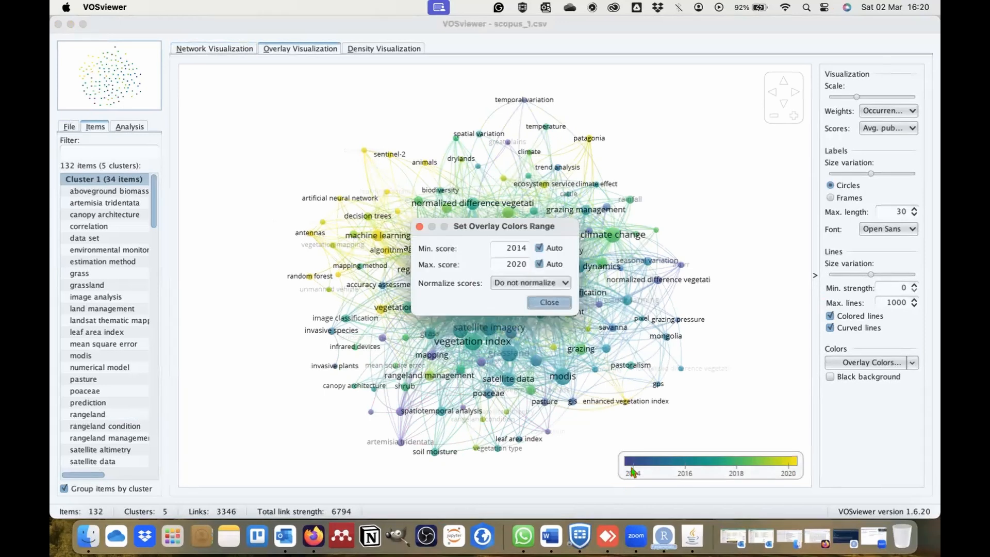
double_click(525, 250)
click(525, 249)
key(BackSpace)
key(BackSpace)
- Set the maximum score of the overlay color range to 2023, keep scores unnormalized, and close the range settings
double_click(526, 263)
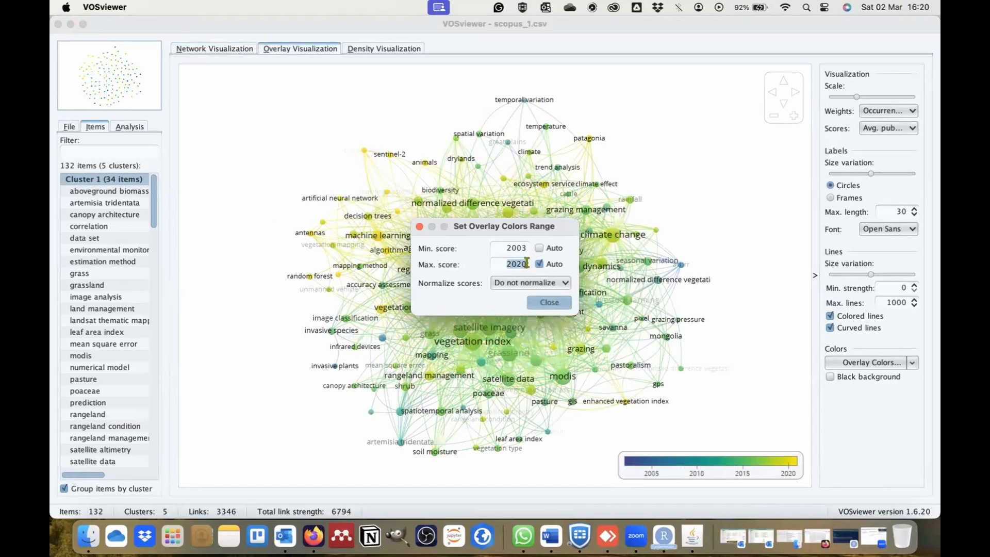
click(527, 263)
key(BackSpace)
text(3)
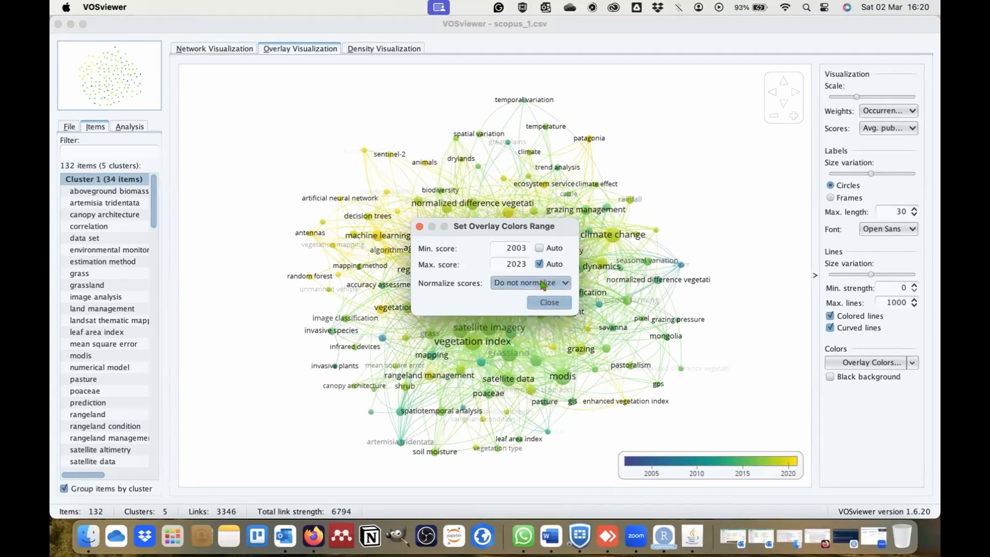
click(544, 283)
click(543, 283)
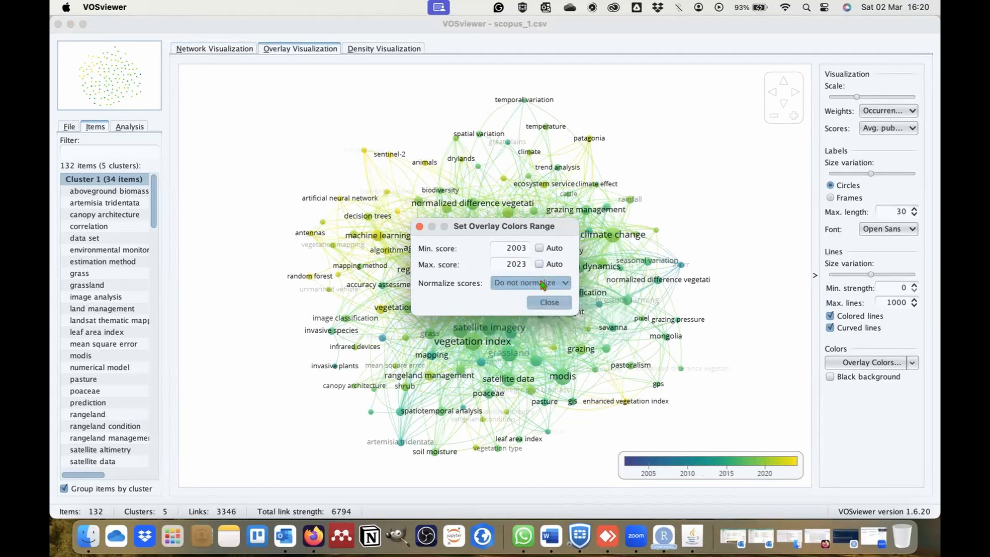
click(547, 305)
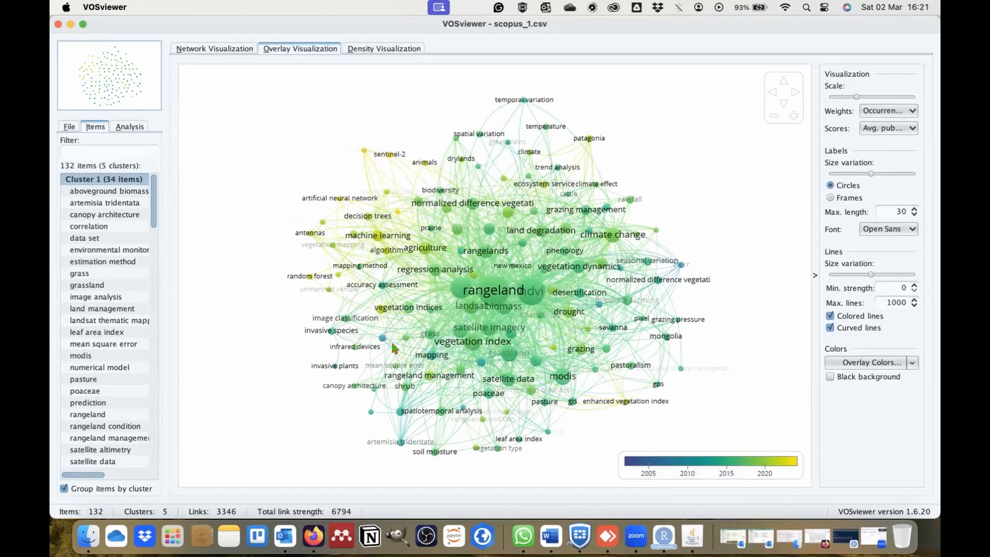
- Examine the overlay map around the rangeland and ndvi keywords up close and as a whole
scroll(398, 349, up, 3)
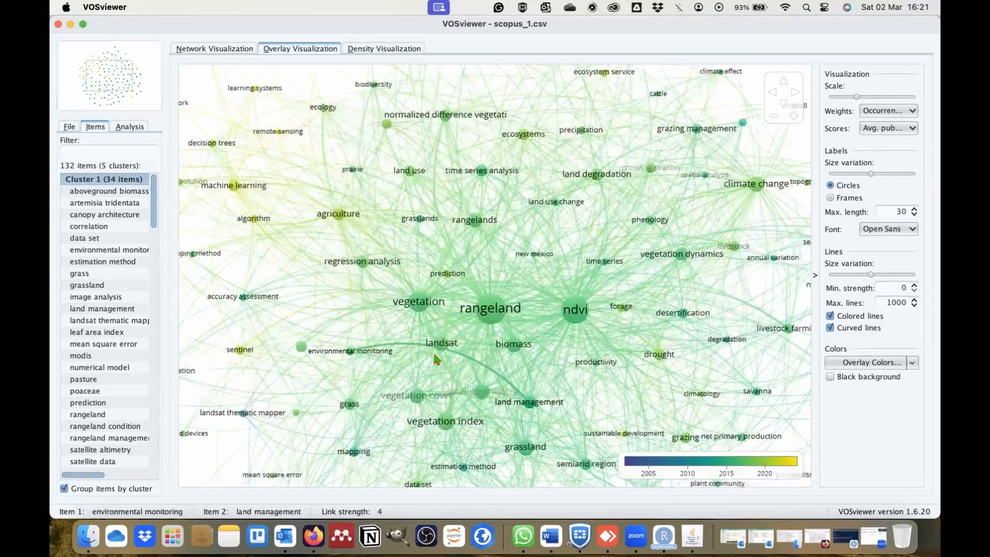
scroll(436, 360, up, 3)
scroll(435, 360, down, 3)
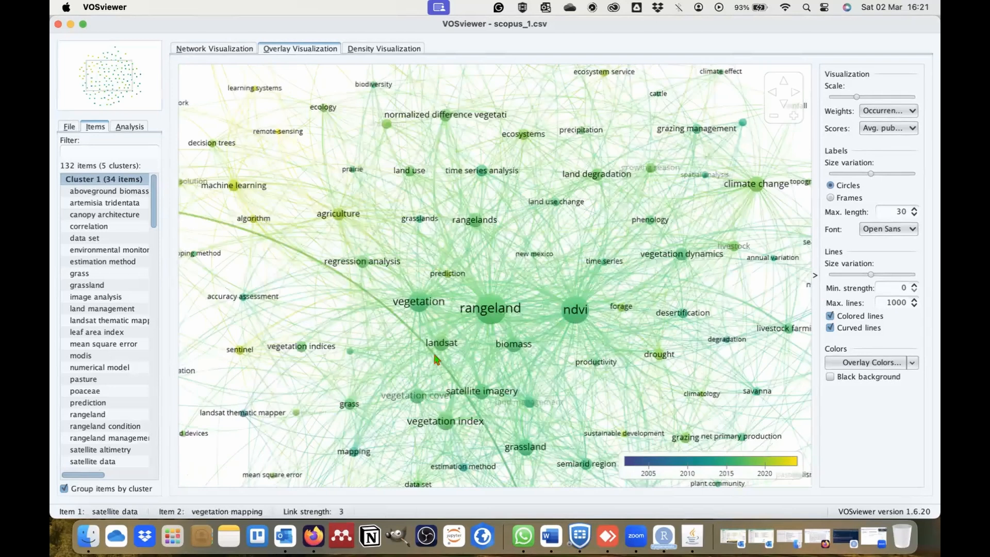
scroll(552, 280, down, 3)
scroll(685, 310, up, 3)
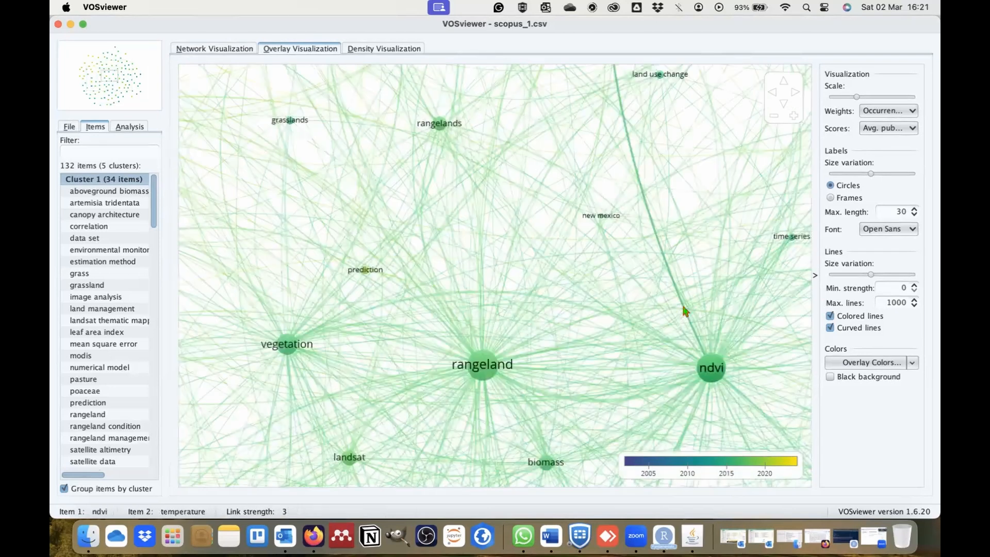
scroll(683, 307, down, 2)
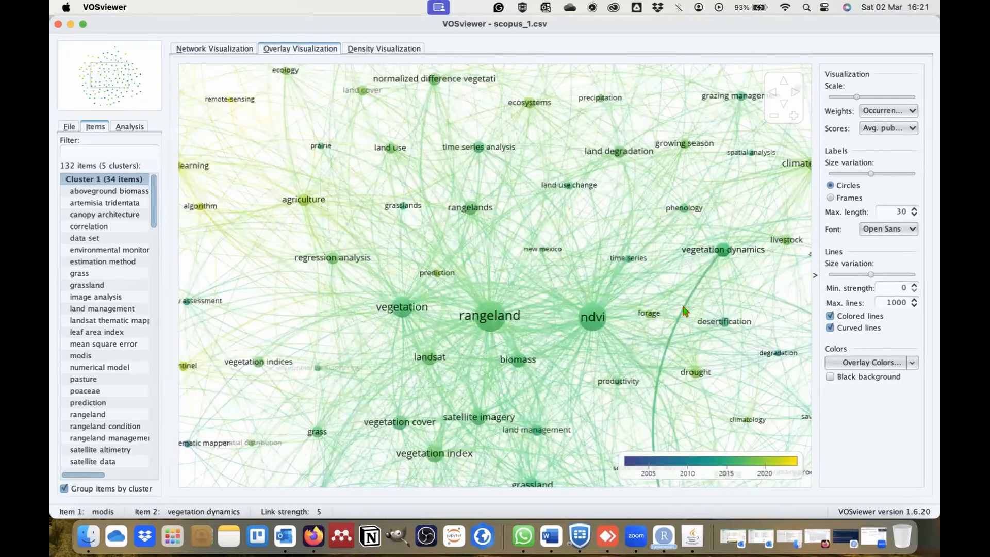
scroll(712, 357, down, 3)
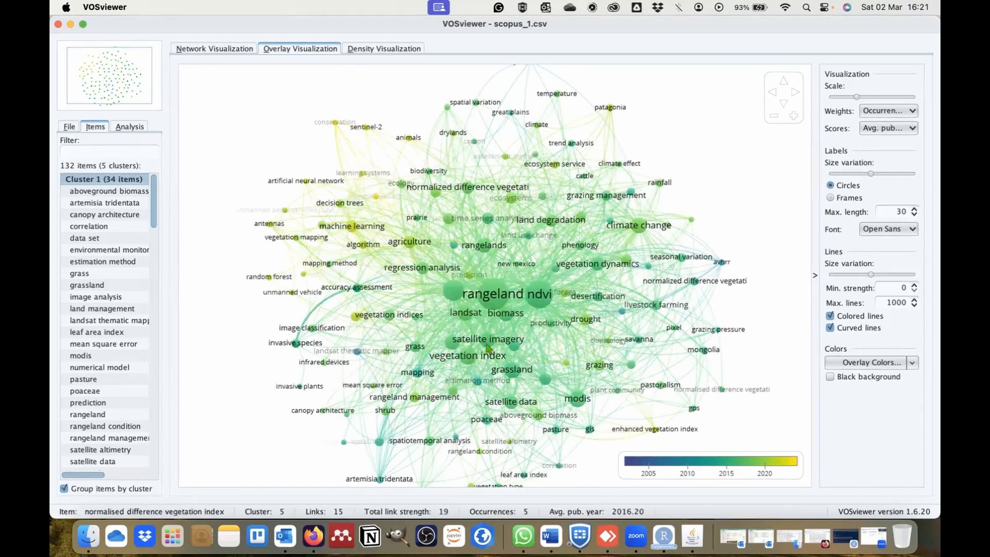
scroll(488, 346, down, 1)
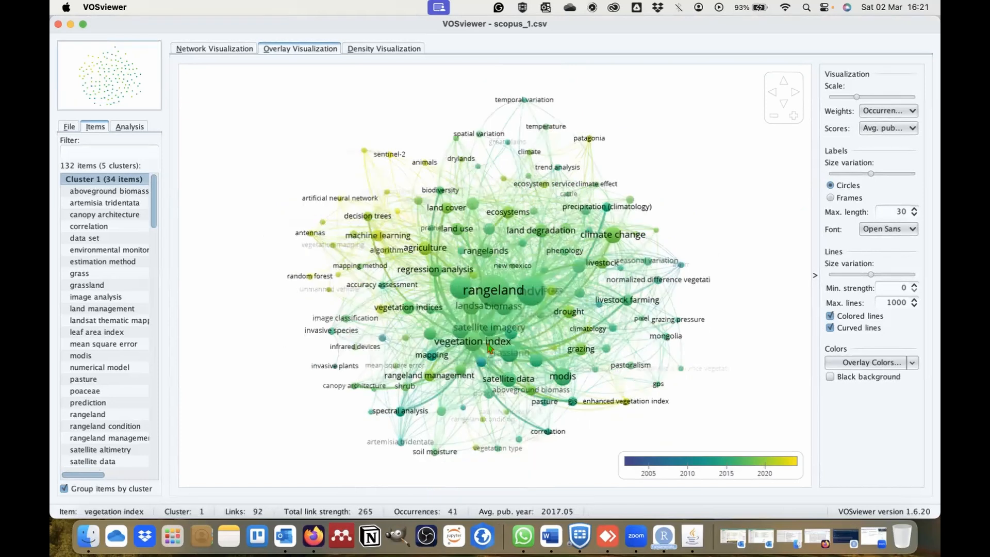
- Try the overlay map without curved lines and without colored lines, restore both options, and check the label font choices
click(831, 329)
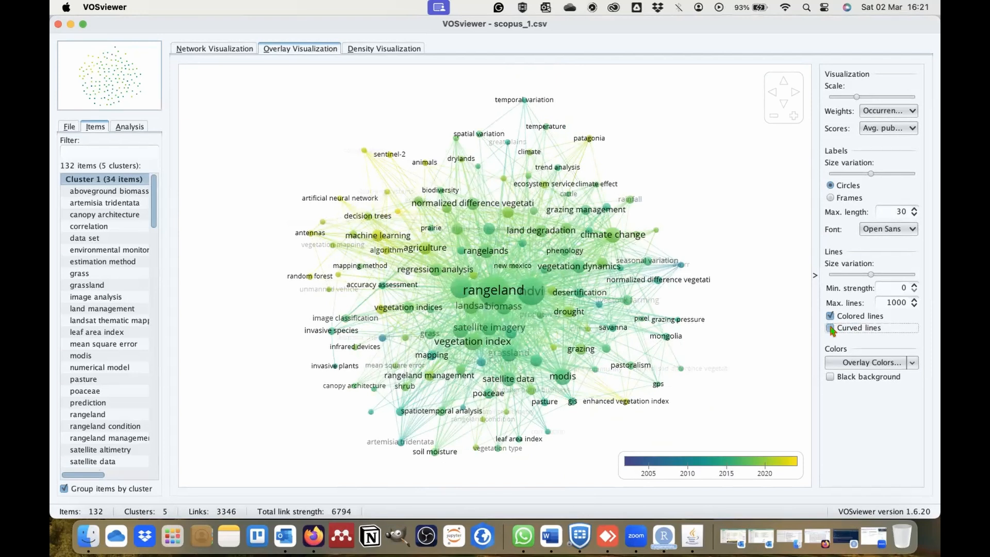
click(831, 329)
click(831, 316)
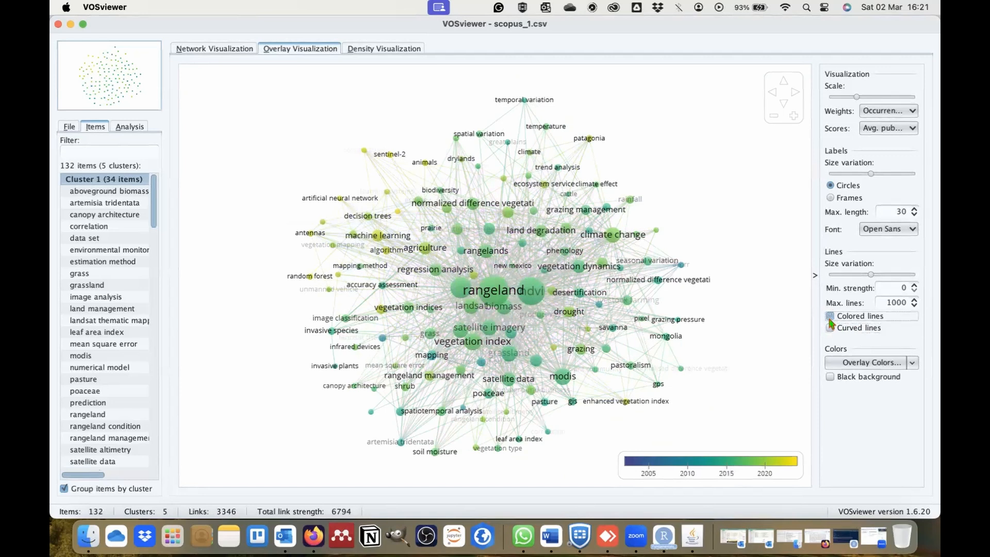
click(830, 317)
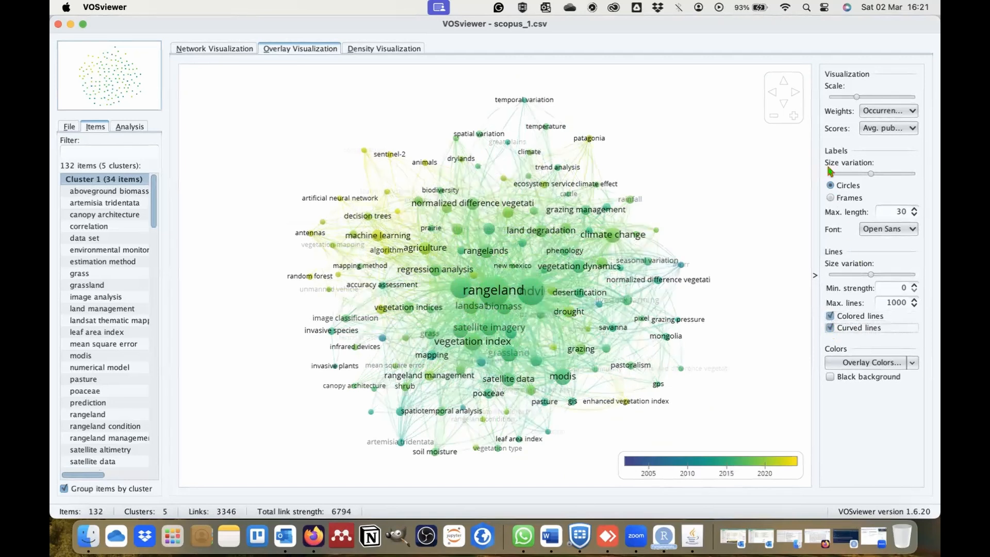
click(911, 230)
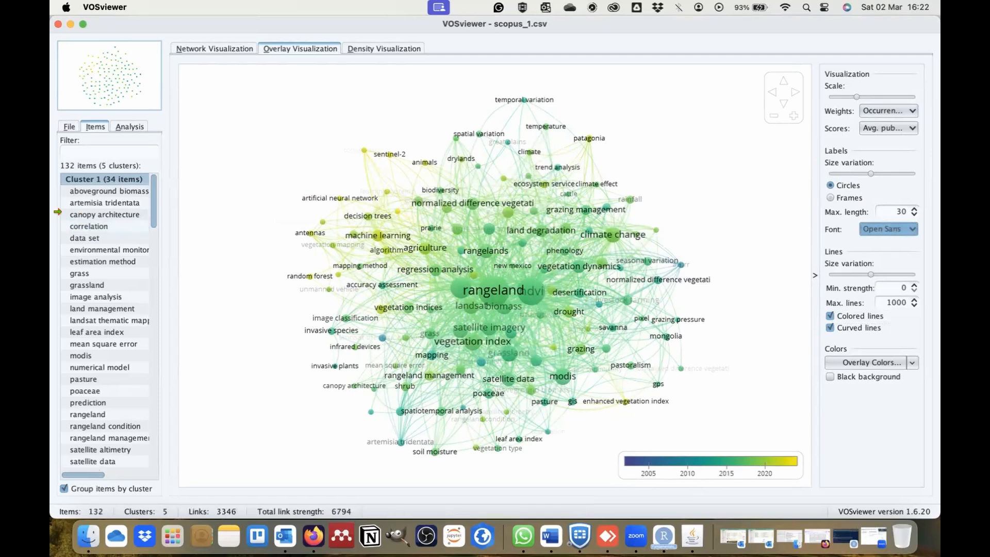
- Start a new map based on bibliographic data, reading the Scopus database file scopus_1.csv
click(70, 127)
click(101, 154)
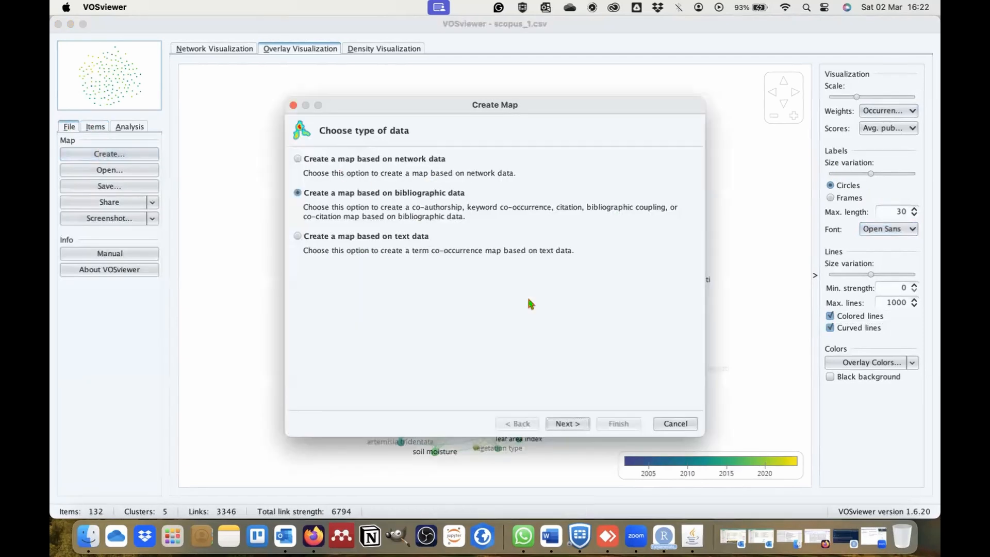
click(566, 427)
click(566, 427)
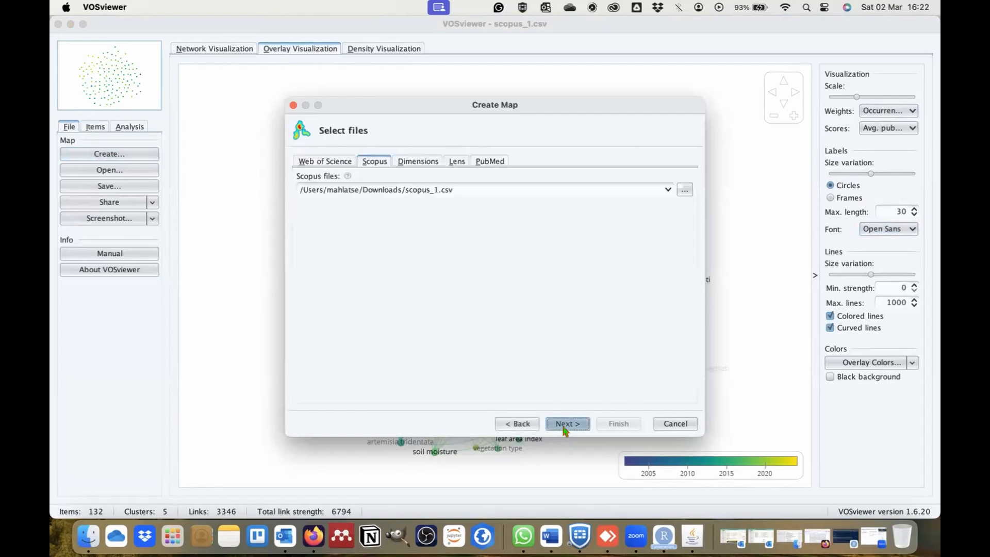
click(565, 427)
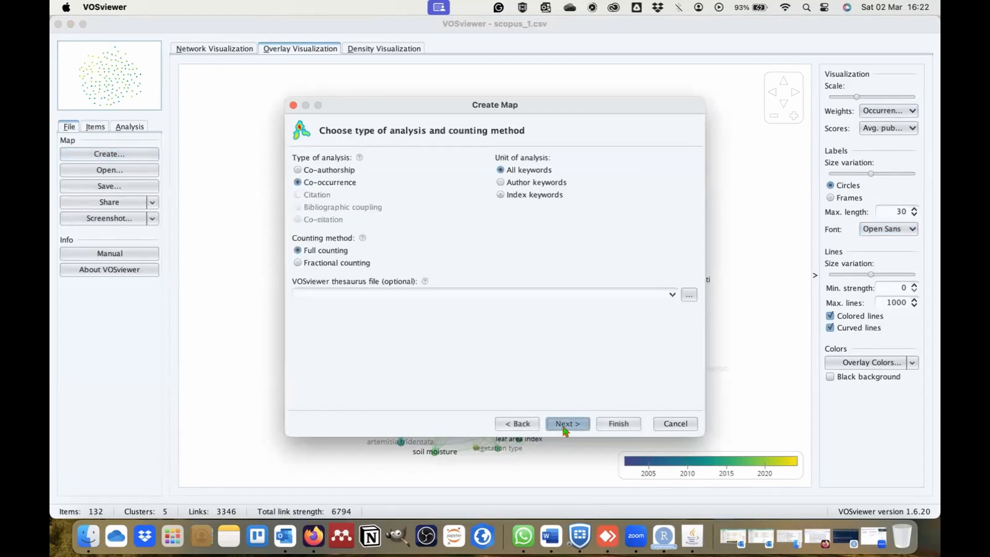
- Choose co-authorship analysis by countries with full counting, keeping at least 5 documents and 0 citations per country and all qualifying countries
click(304, 170)
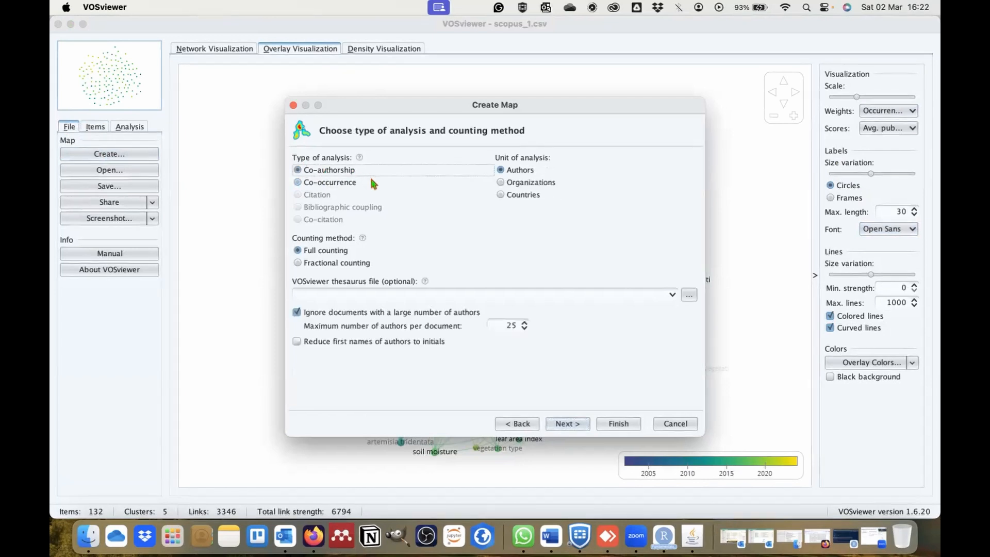
click(517, 198)
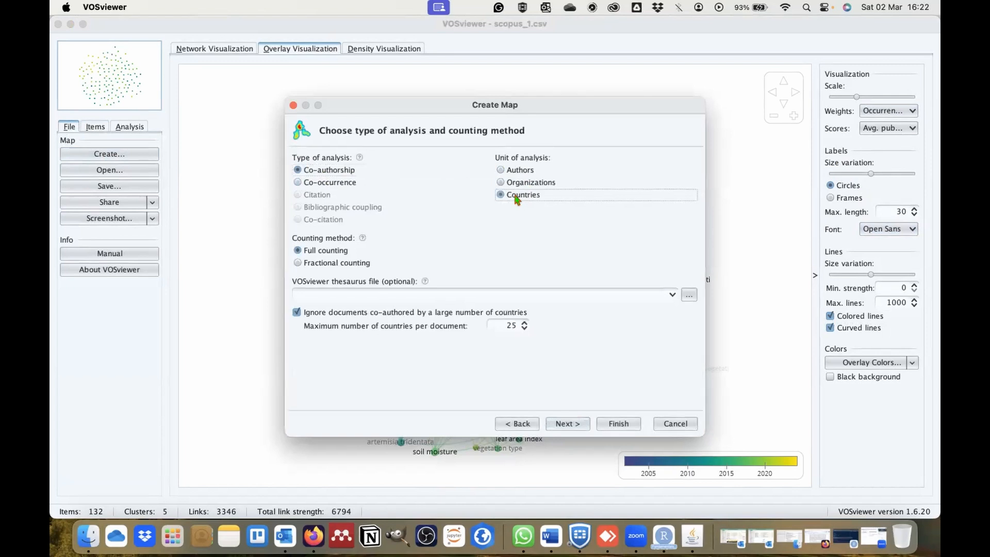
click(570, 423)
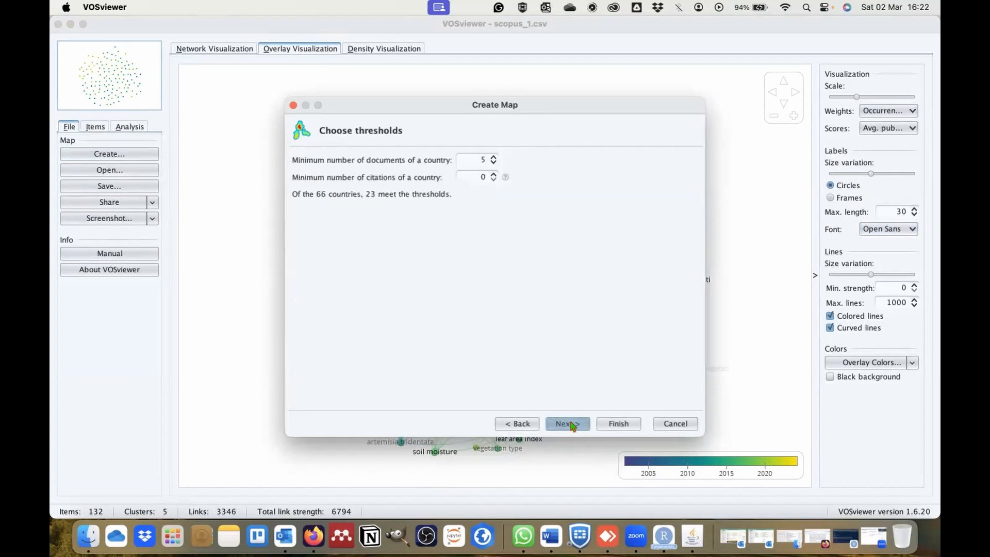
click(571, 424)
click(572, 424)
- Review the list of qualifying countries from start to end and create the map with all of them selected
click(619, 424)
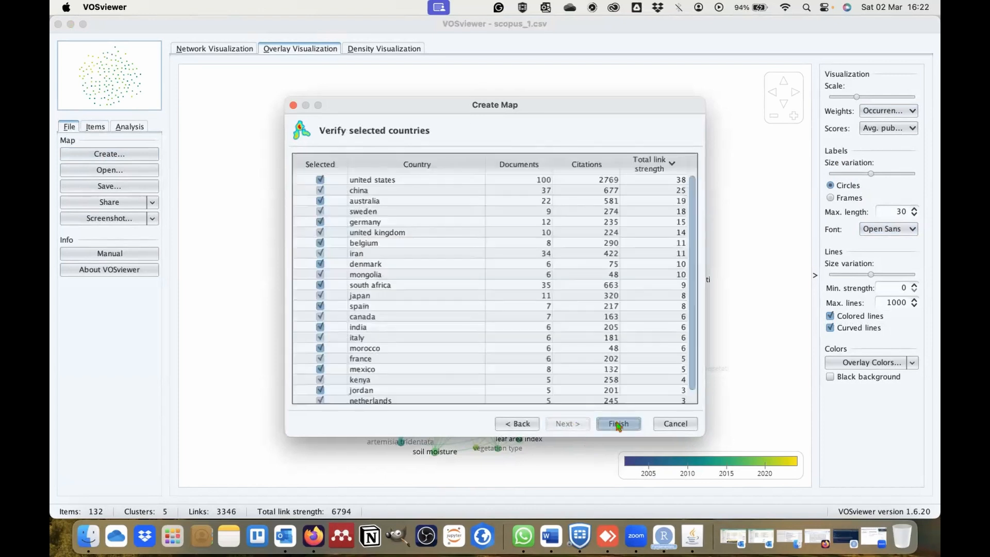
click(422, 253)
scroll(422, 253, down, 1)
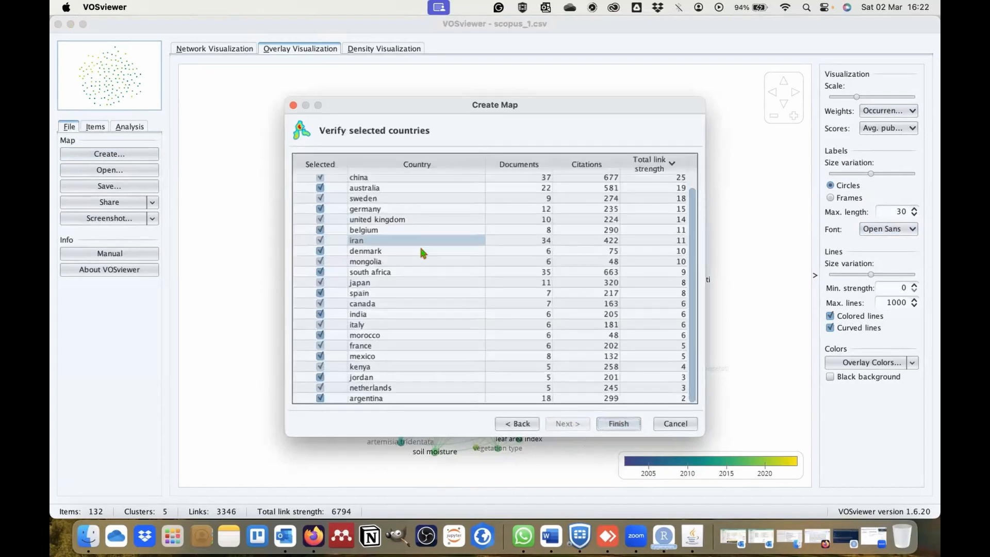
scroll(423, 253, up, 1)
click(376, 275)
scroll(375, 279, down, 1)
scroll(376, 279, up, 1)
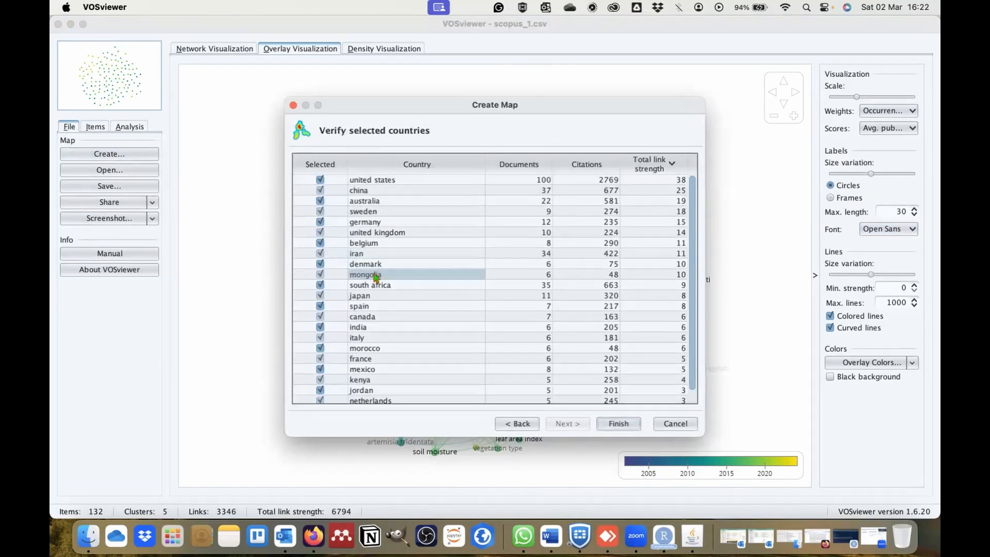
scroll(376, 277, down, 1)
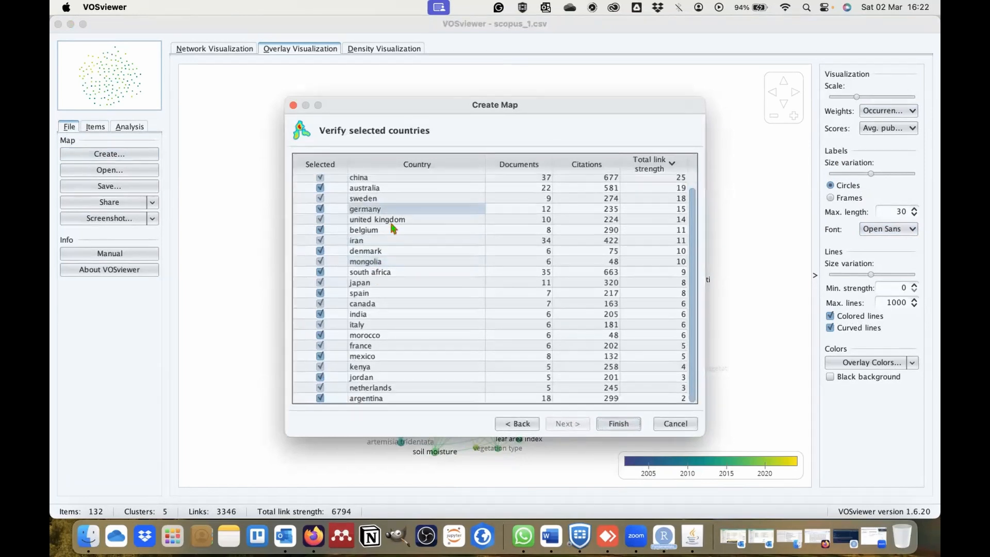
click(619, 423)
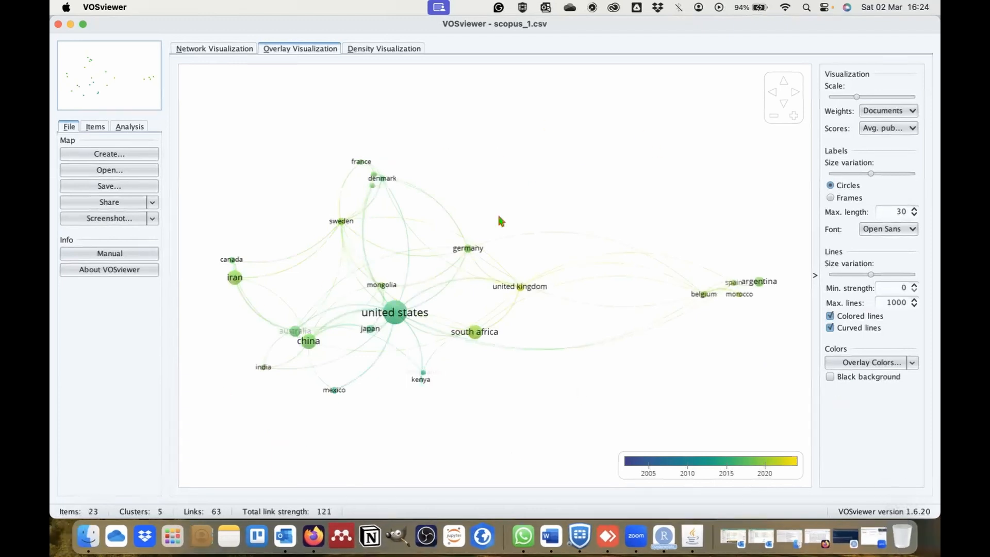
- Compare the network and overlay visualizations of the country co-authorship map, looking at south africa in the overlay
click(214, 51)
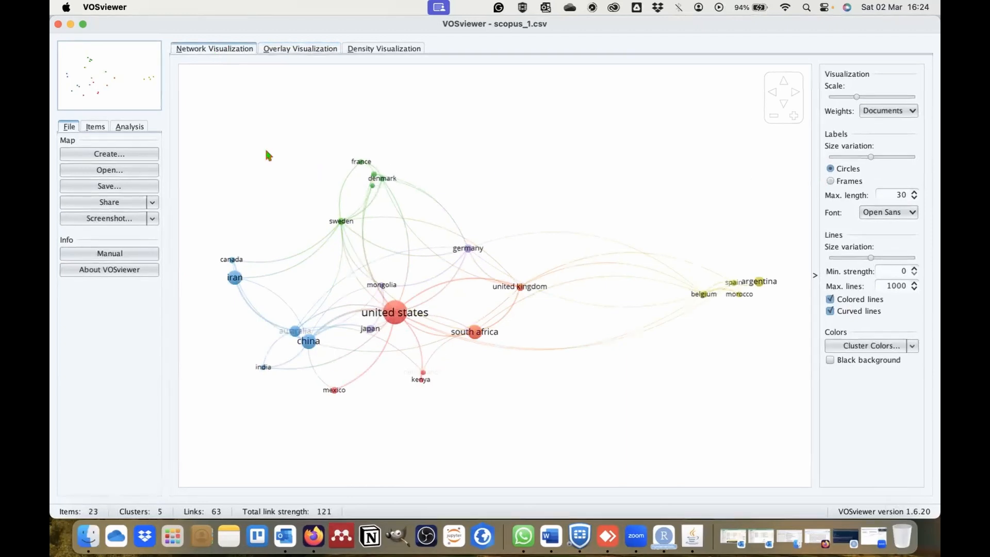
click(303, 48)
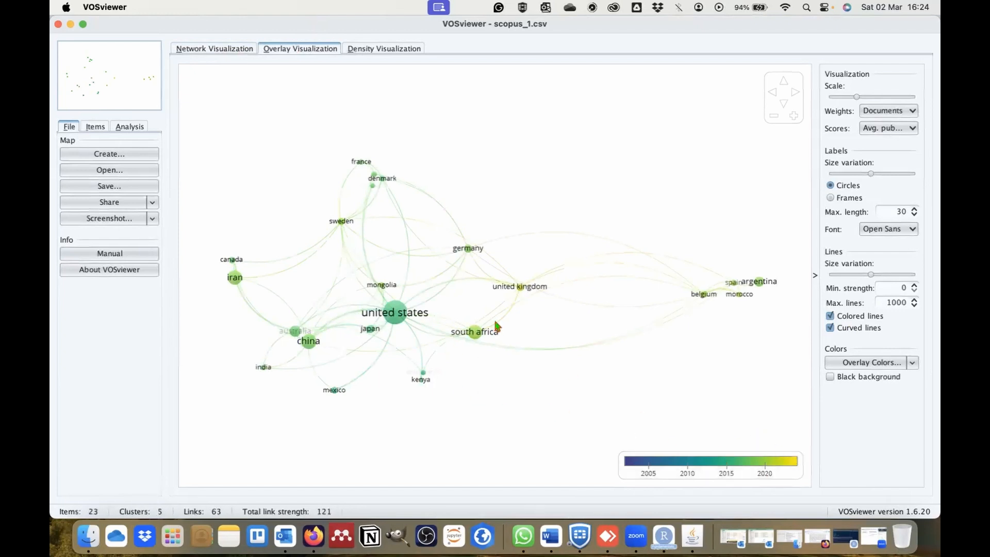
mouse_move(475, 336)
- Start another bibliographic map from the same Scopus file, with co-authorship analysis by authors and full counting
click(90, 155)
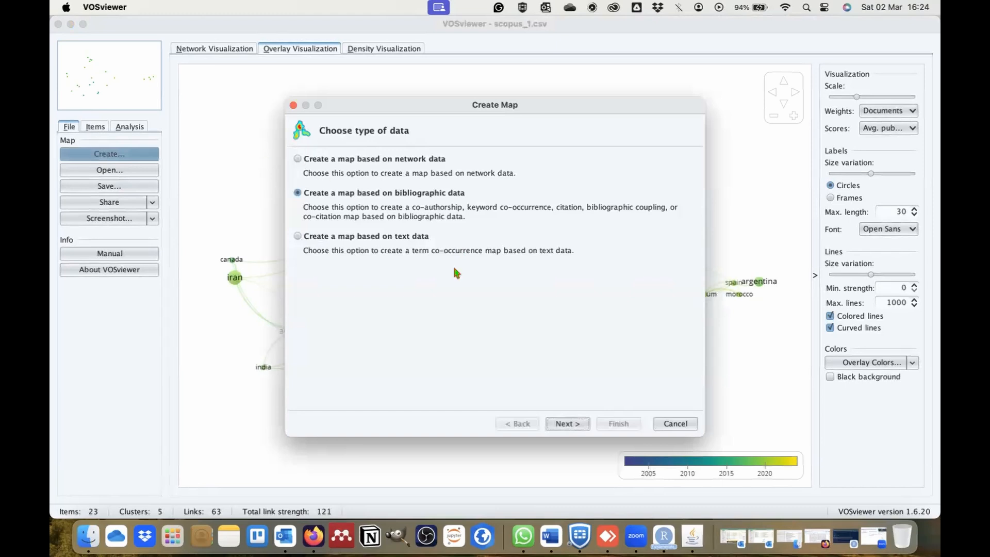
click(562, 426)
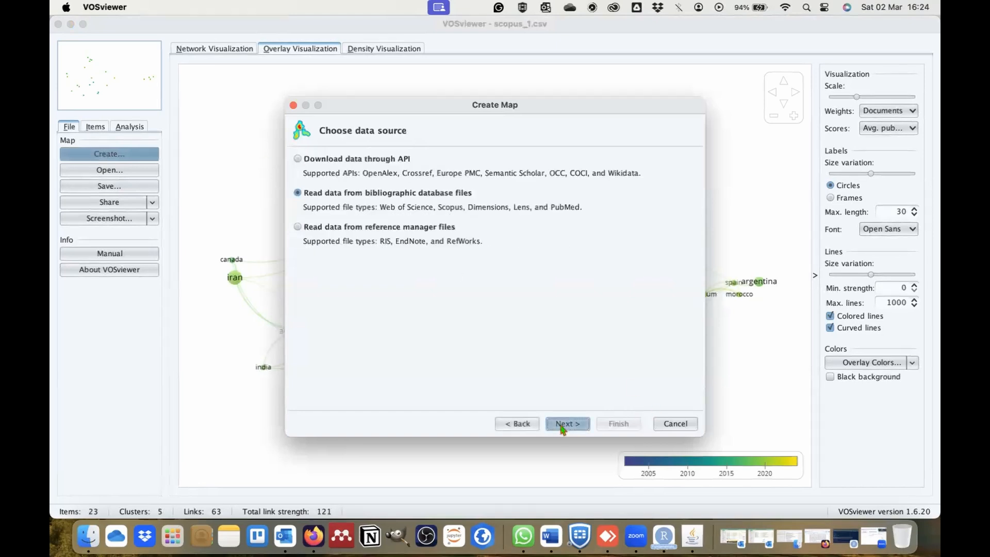
click(562, 426)
click(562, 426)
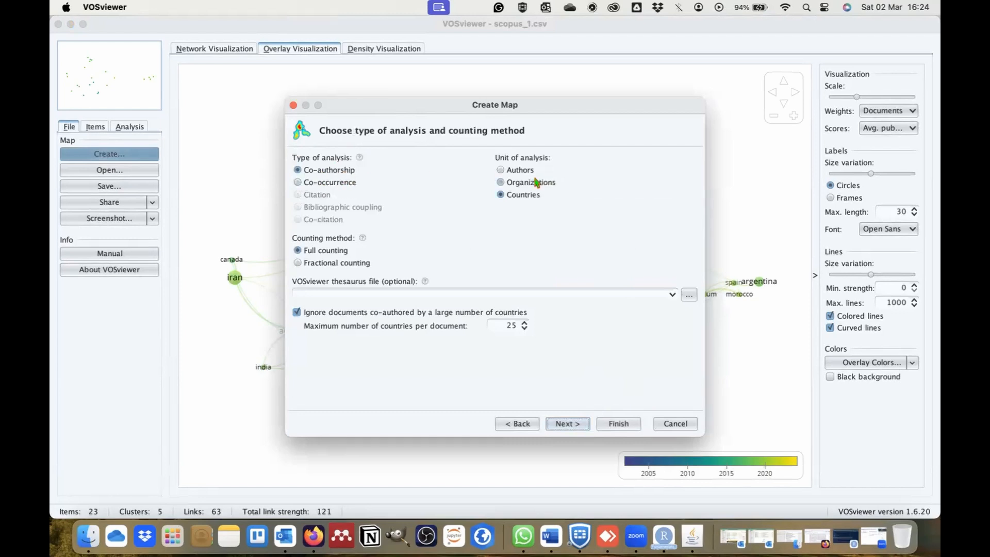
click(510, 171)
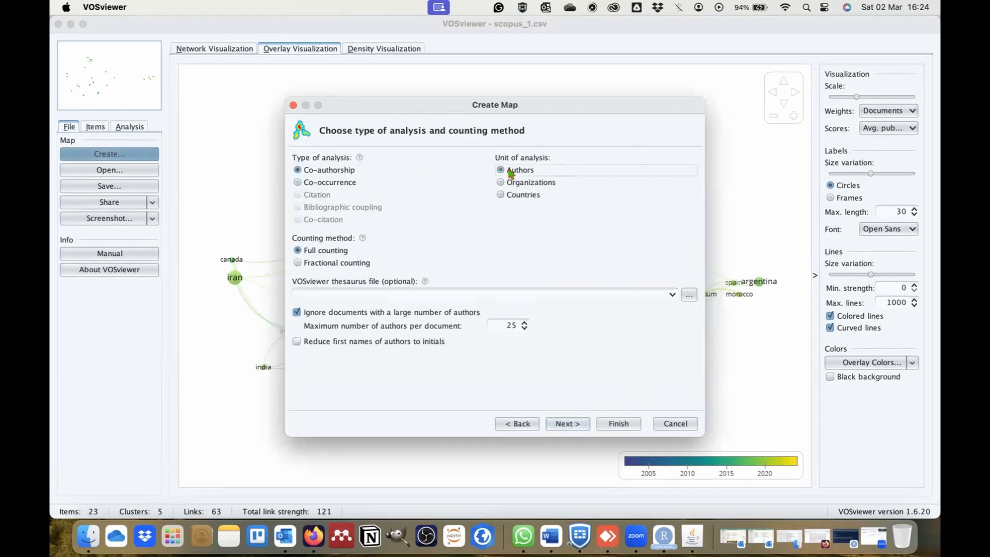
click(567, 424)
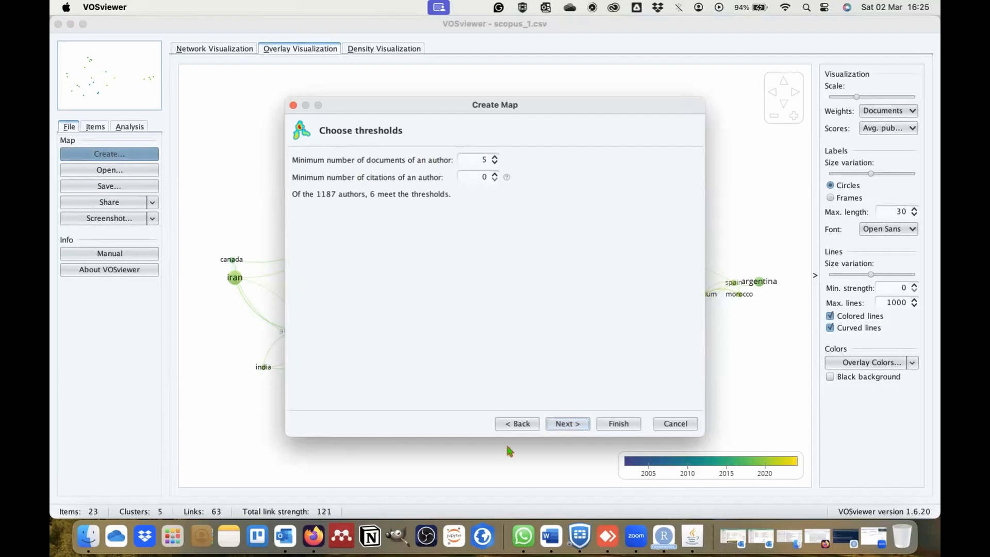
- Set the minimum number of documents of an author to 3 and keep all 29 authors for the map
click(494, 163)
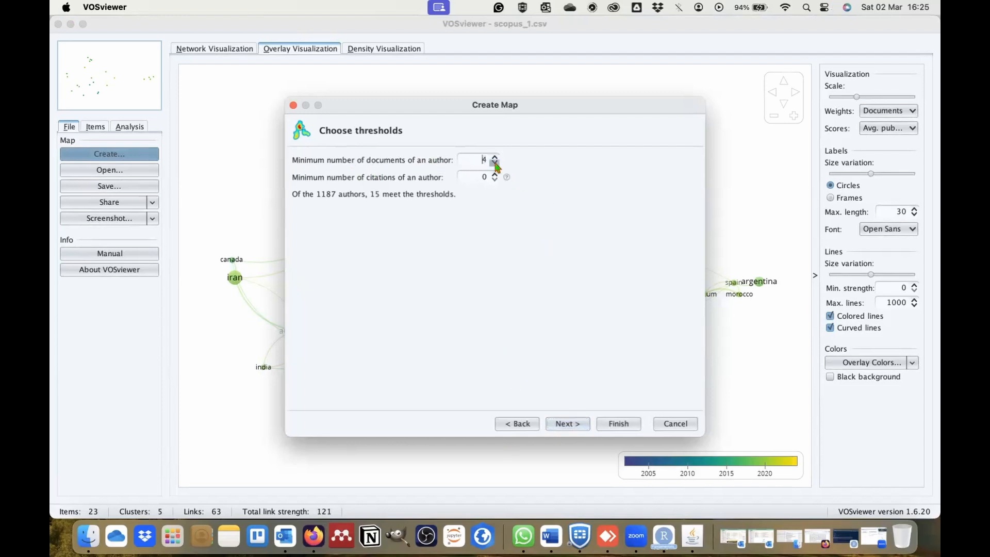
click(495, 163)
click(578, 425)
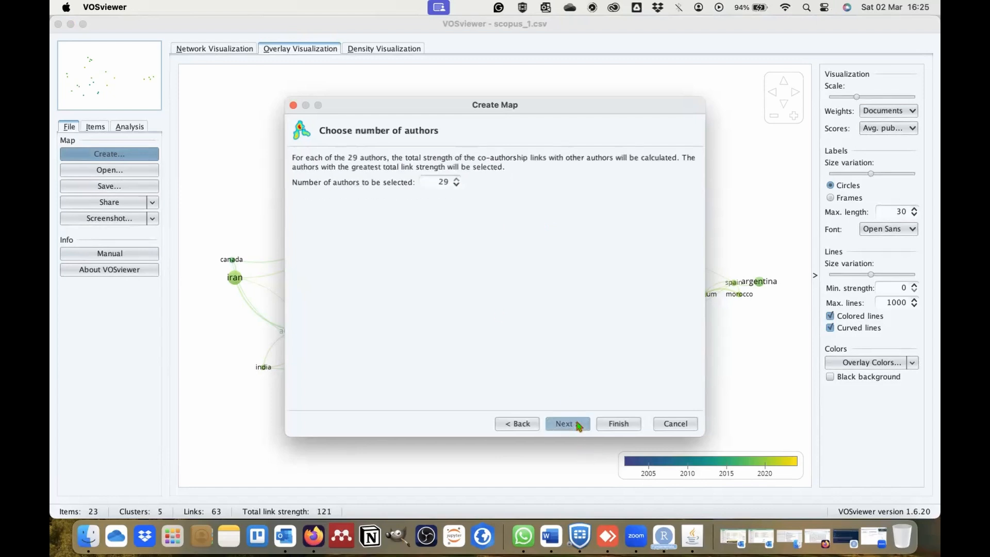
click(578, 425)
- Review the selected authors and create the map, showing only the largest set of connected items
click(503, 349)
scroll(504, 350, down, 3)
scroll(502, 342, up, 5)
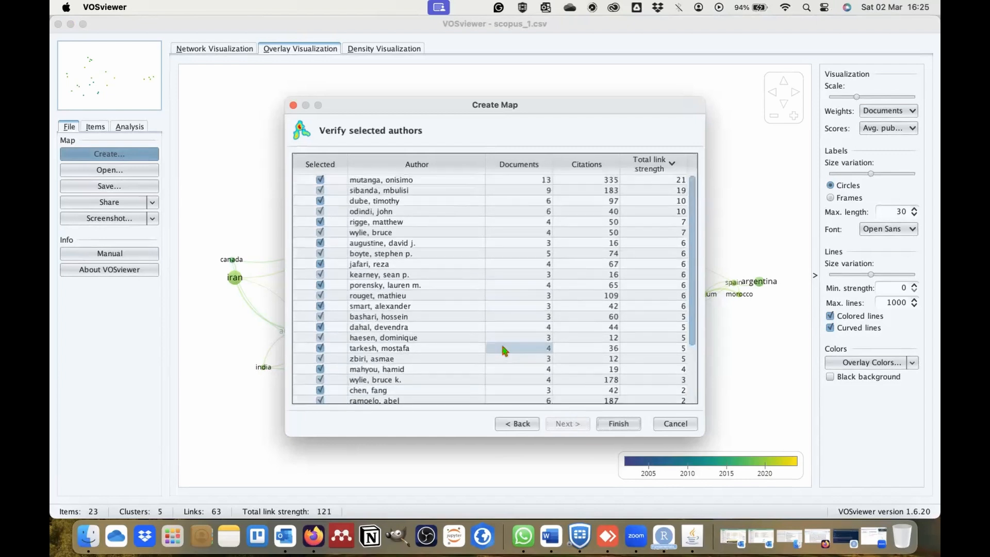
click(575, 398)
click(616, 424)
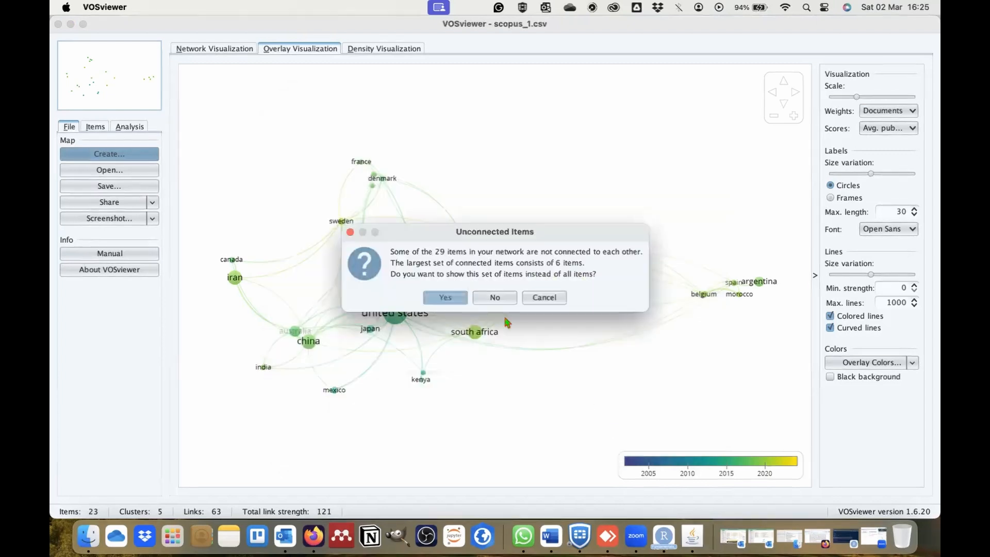
key(Return)
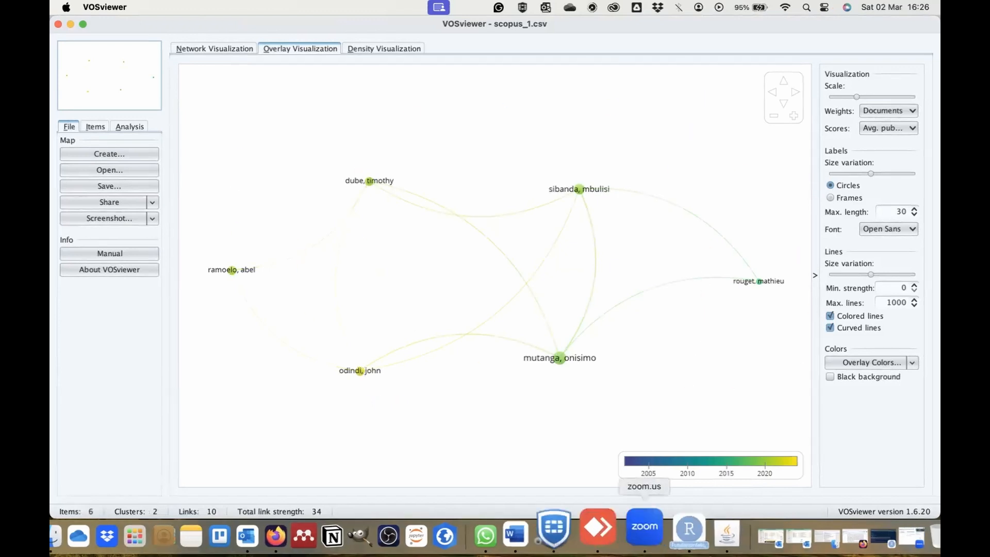
click(645, 528)
click(225, 386)
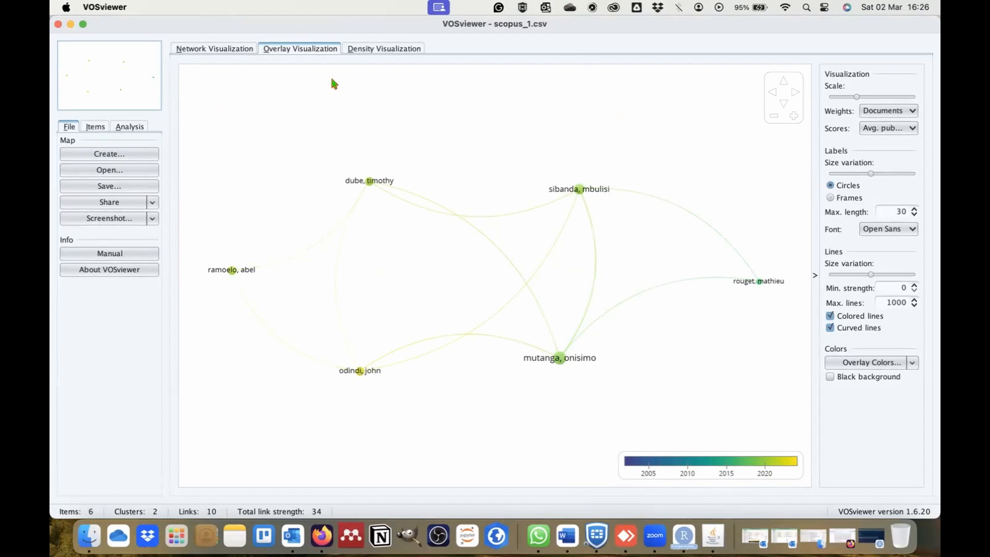
- View the author map's items grouped by cluster, and return to the map file options
click(96, 128)
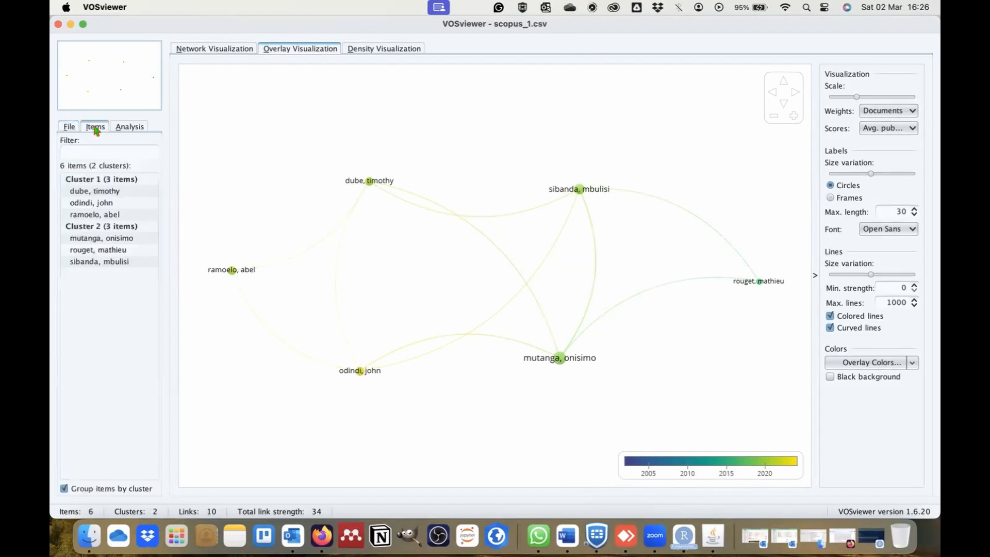
click(69, 127)
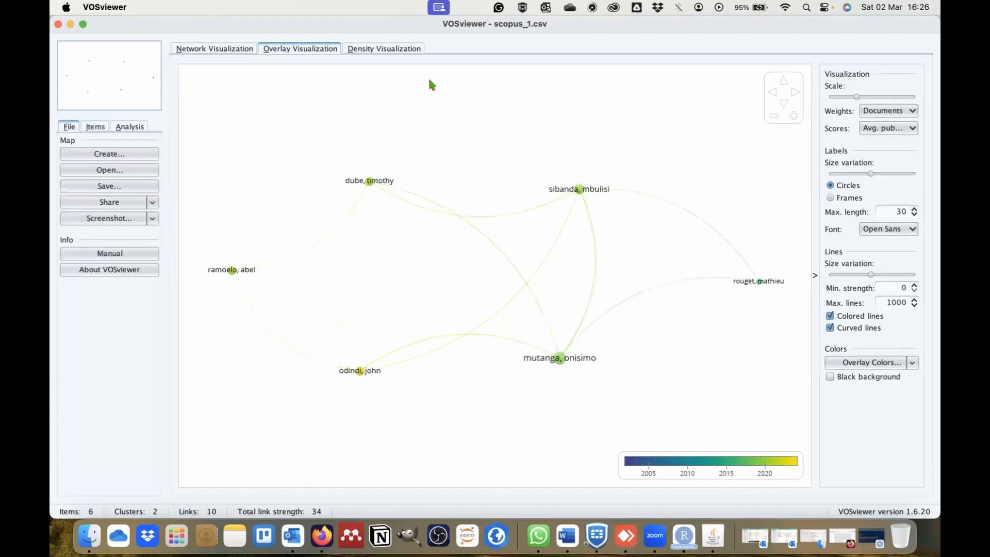